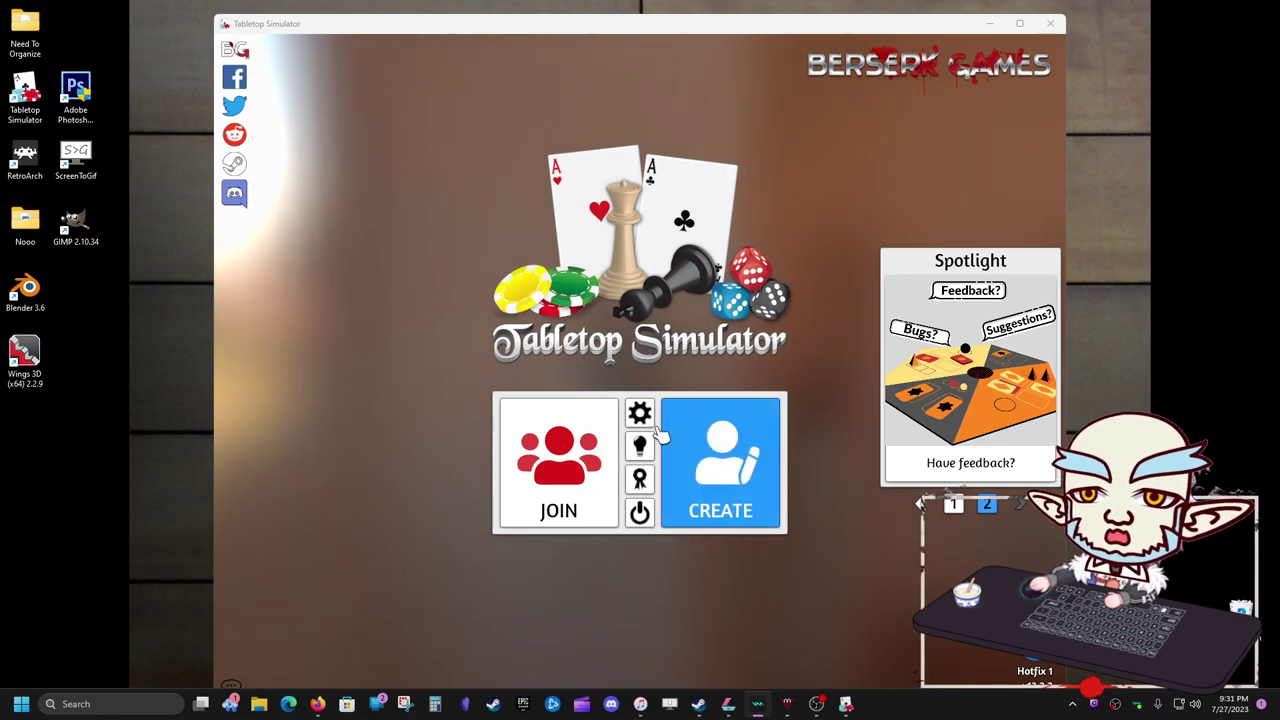
# Create a new singleplayer game so the Games browser appears on the table
pyautogui.click(714, 455)
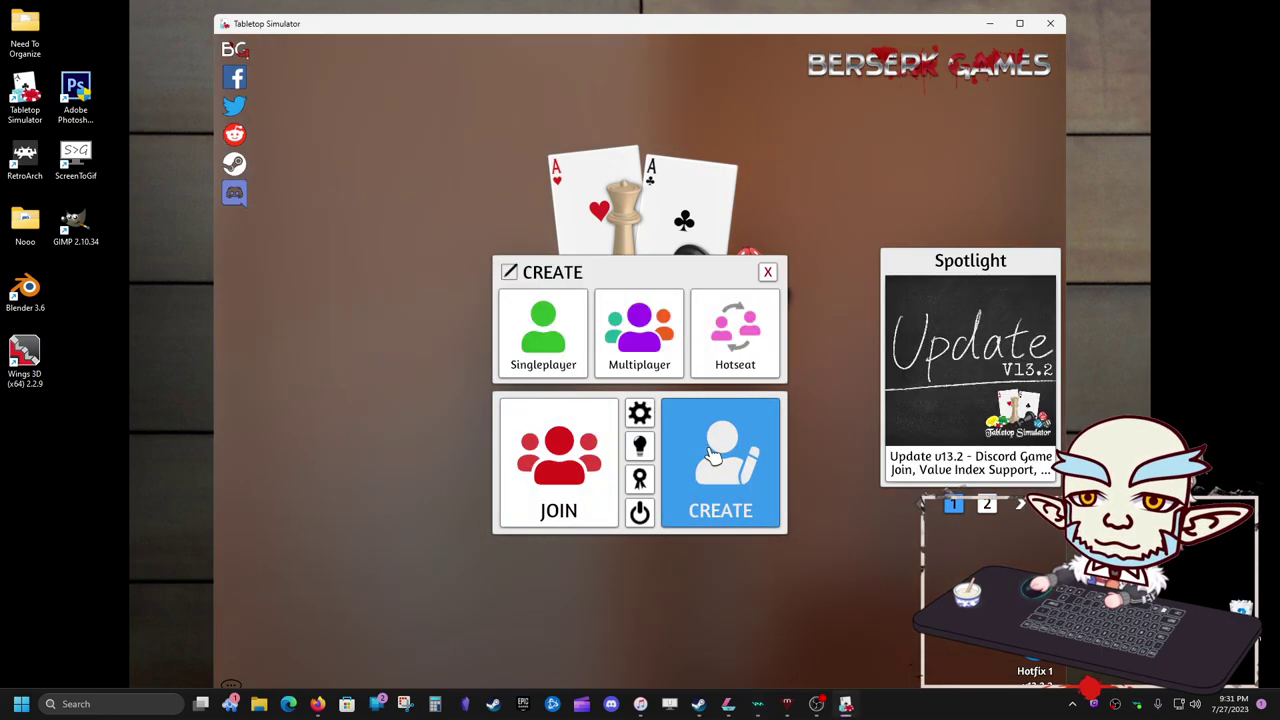
pyautogui.click(555, 350)
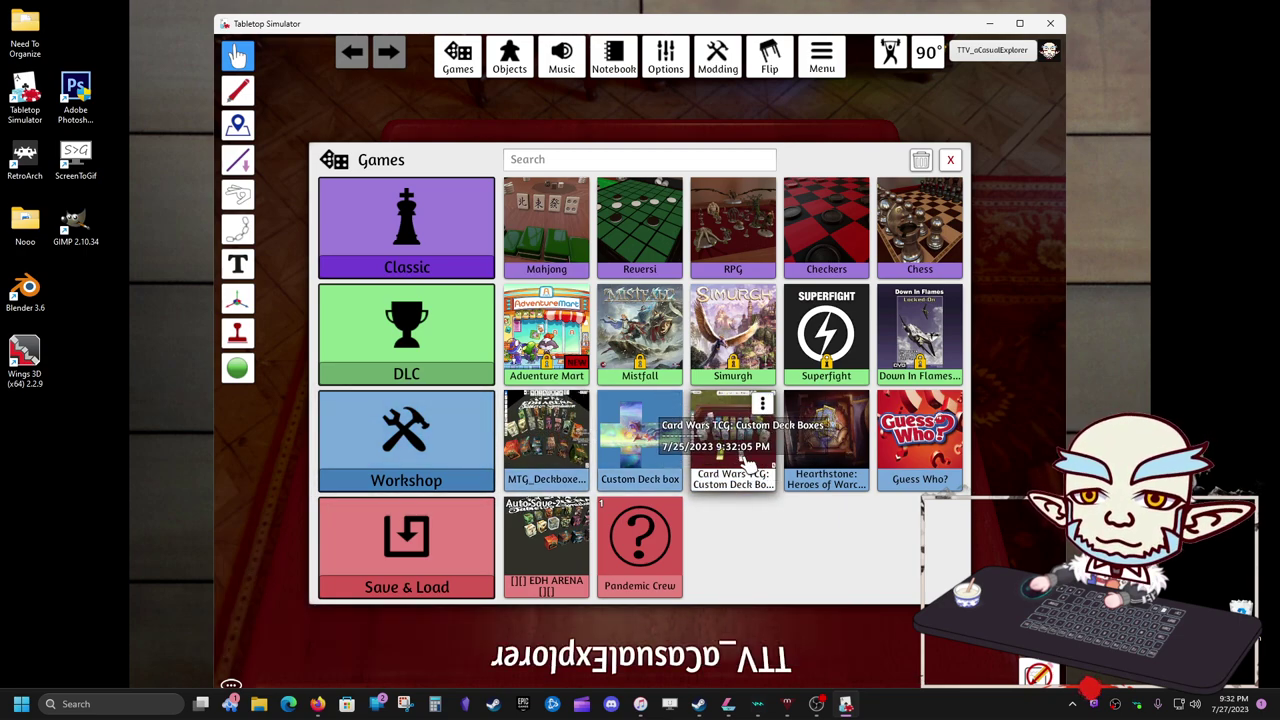
# Browse the Steam Workshop from the Workshop list and close the duplicate Tabletop Simulator page
pyautogui.click(451, 440)
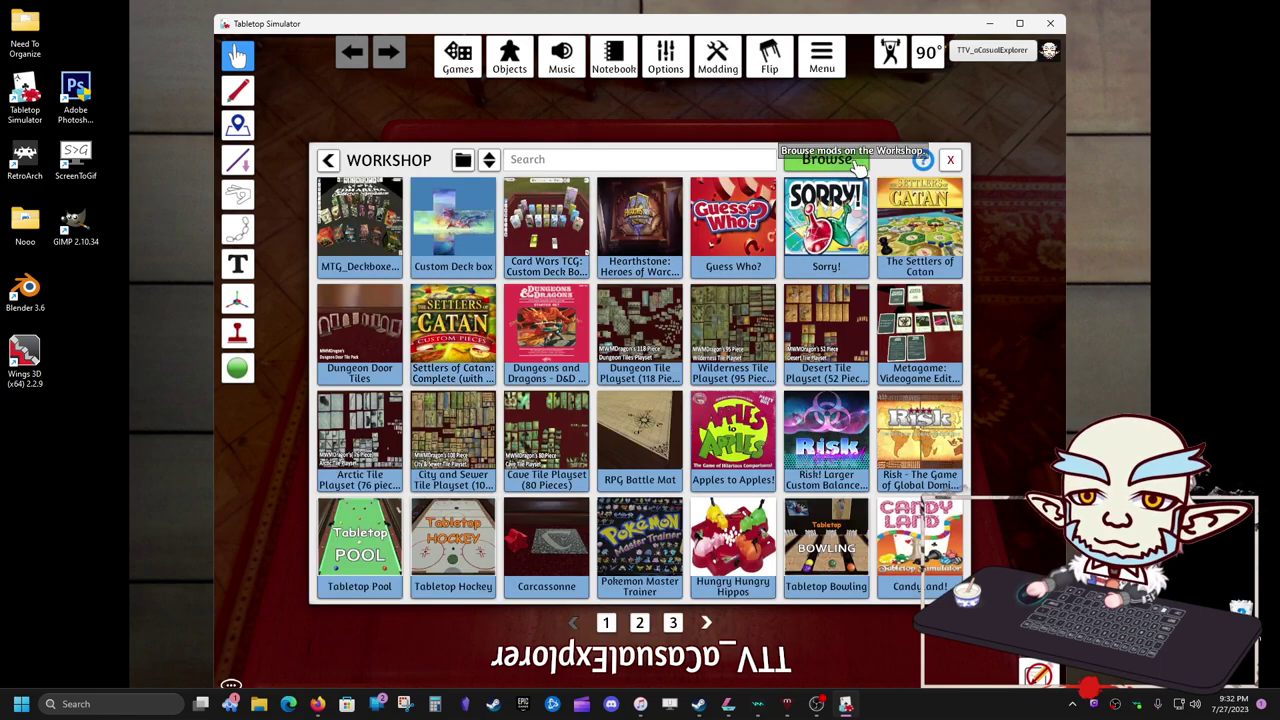
pyautogui.click(856, 166)
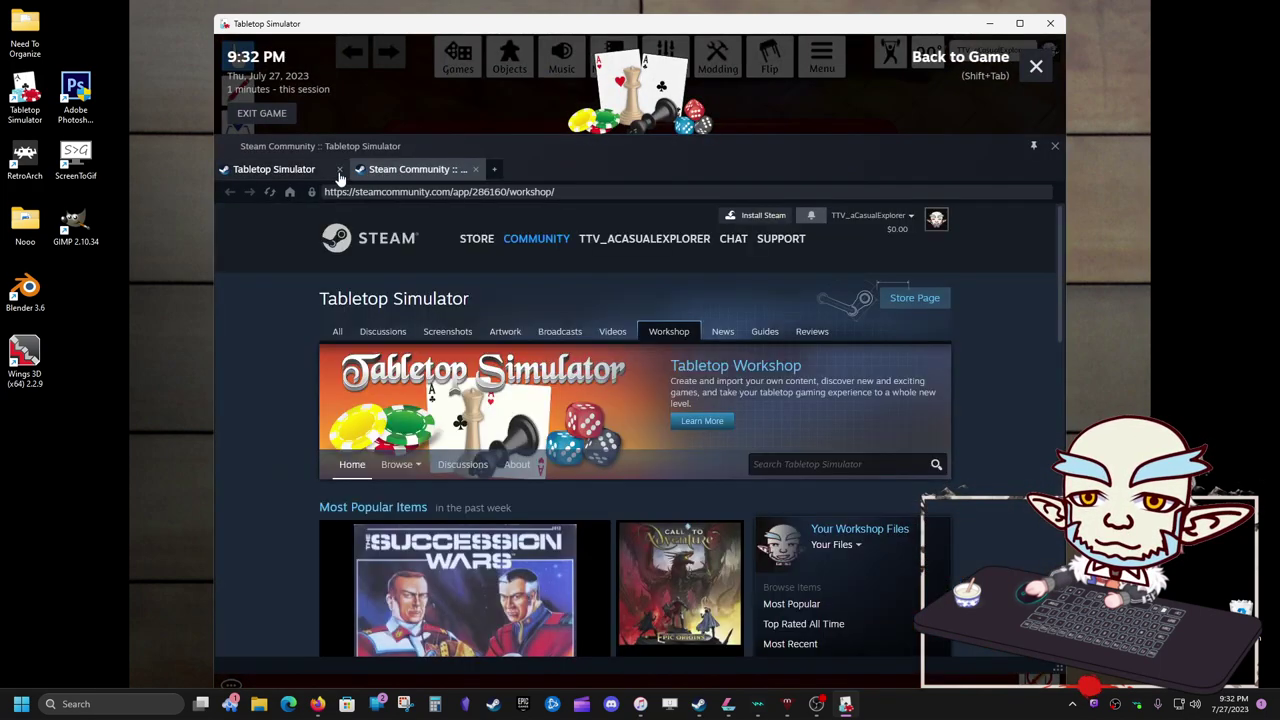
pyautogui.click(339, 169)
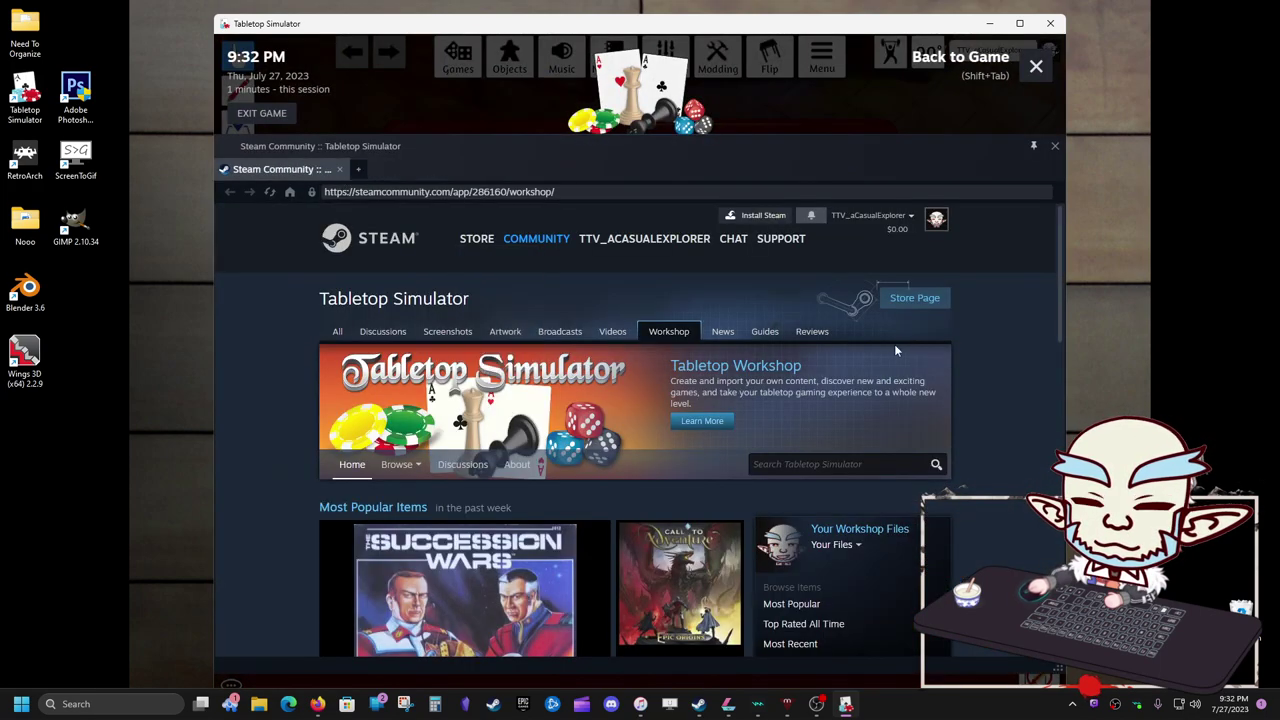
# Search the workshop for 'custom deck box' and scroll through the results
pyautogui.click(841, 467)
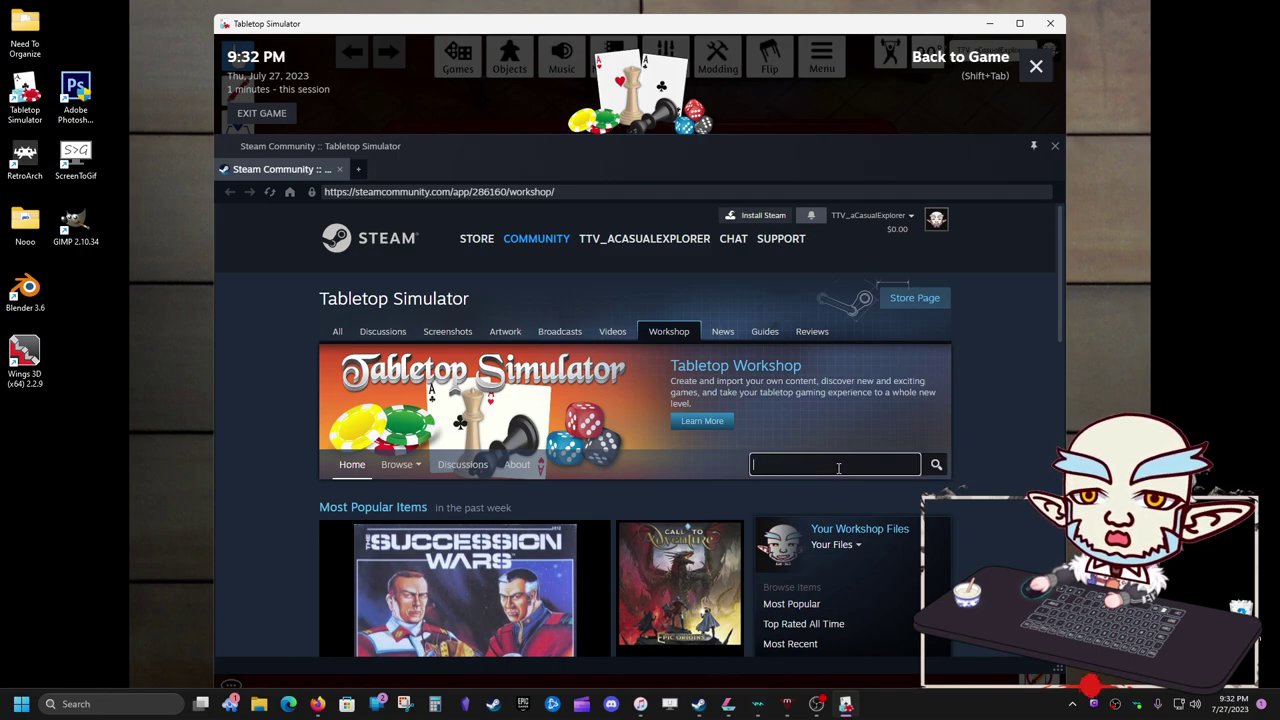
pyautogui.write('cust')
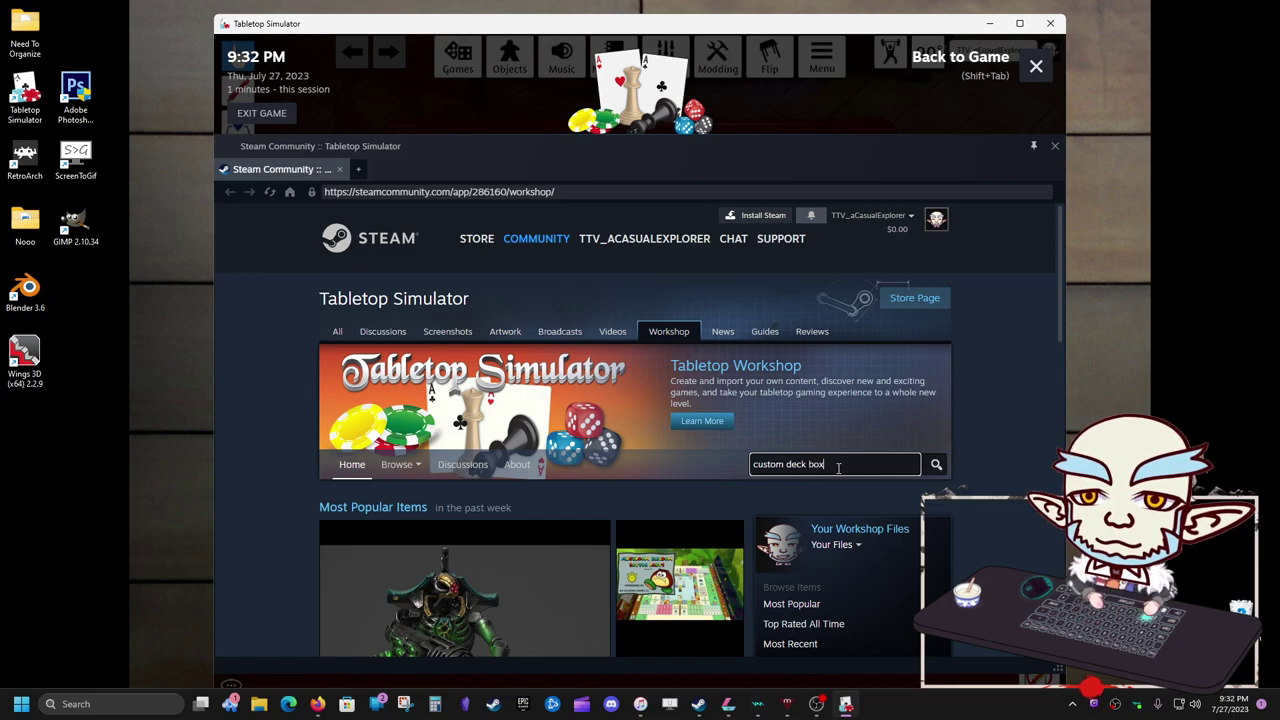
pyautogui.write('om deck box')
pyautogui.press('Return')
pyautogui.scroll(-2, 846, 467)
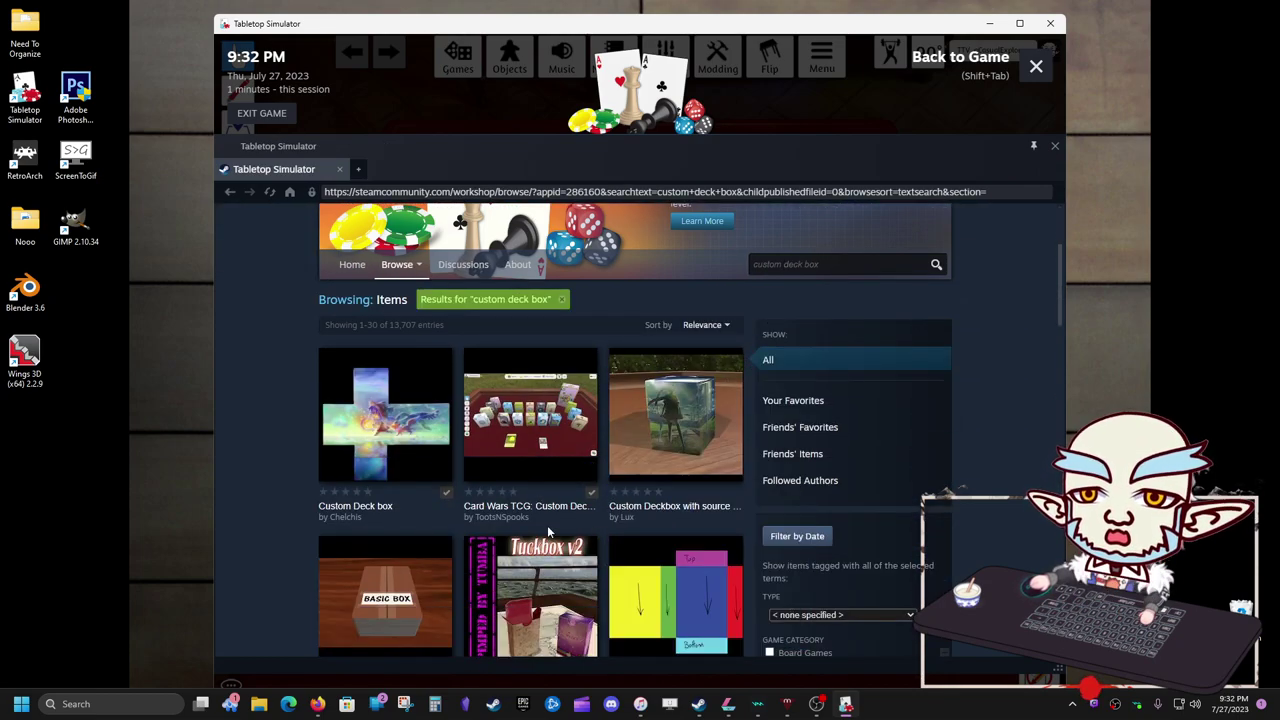
pyautogui.scroll(-1, 586, 470)
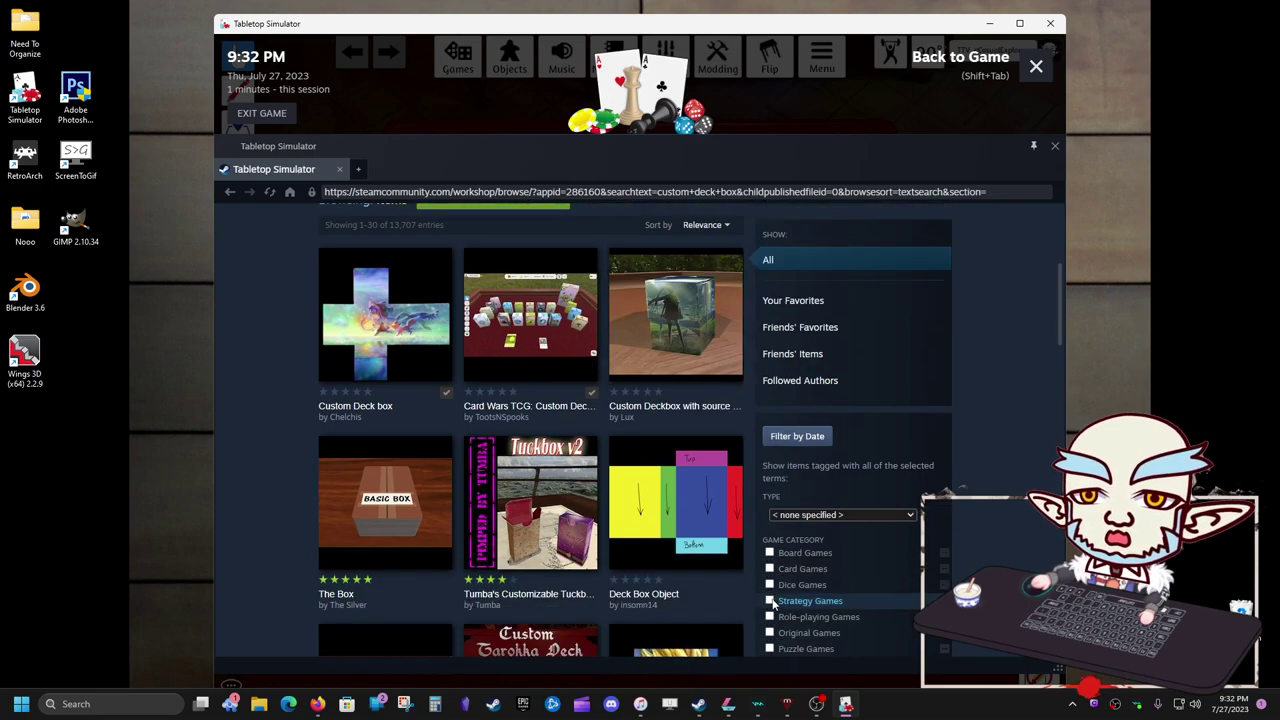
pyautogui.moveTo(544, 341)
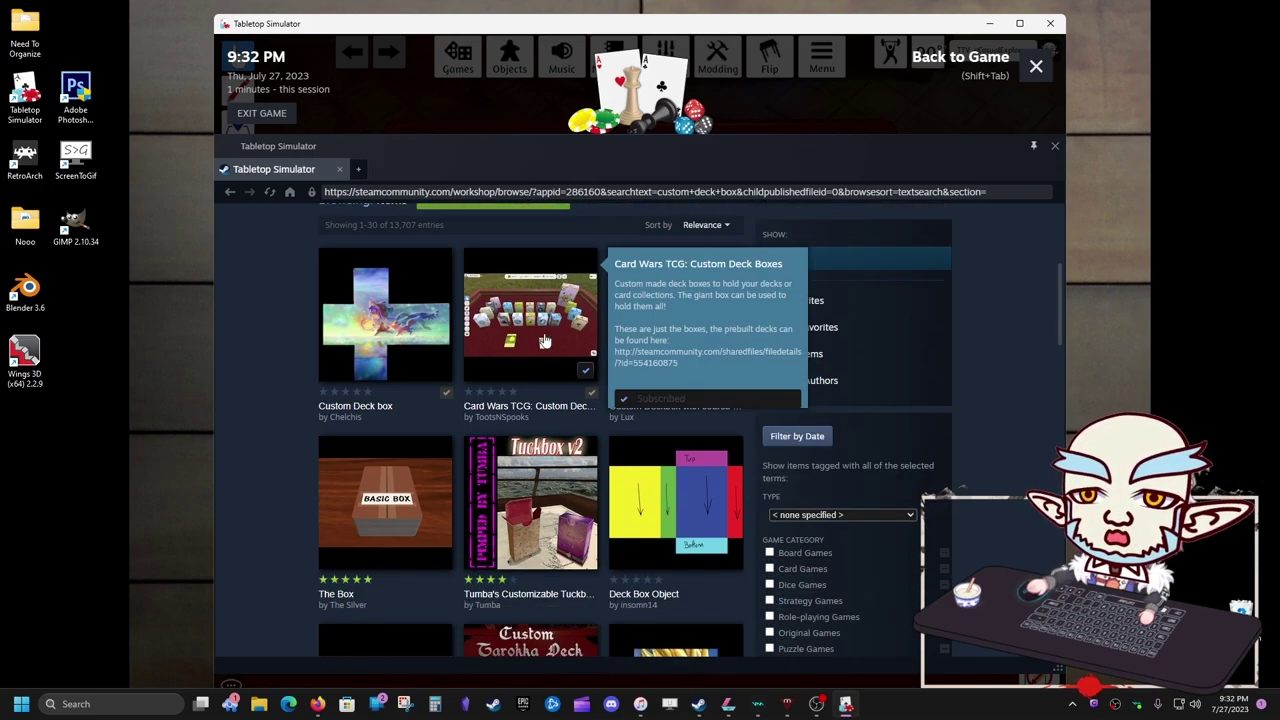
pyautogui.scroll(1, 544, 341)
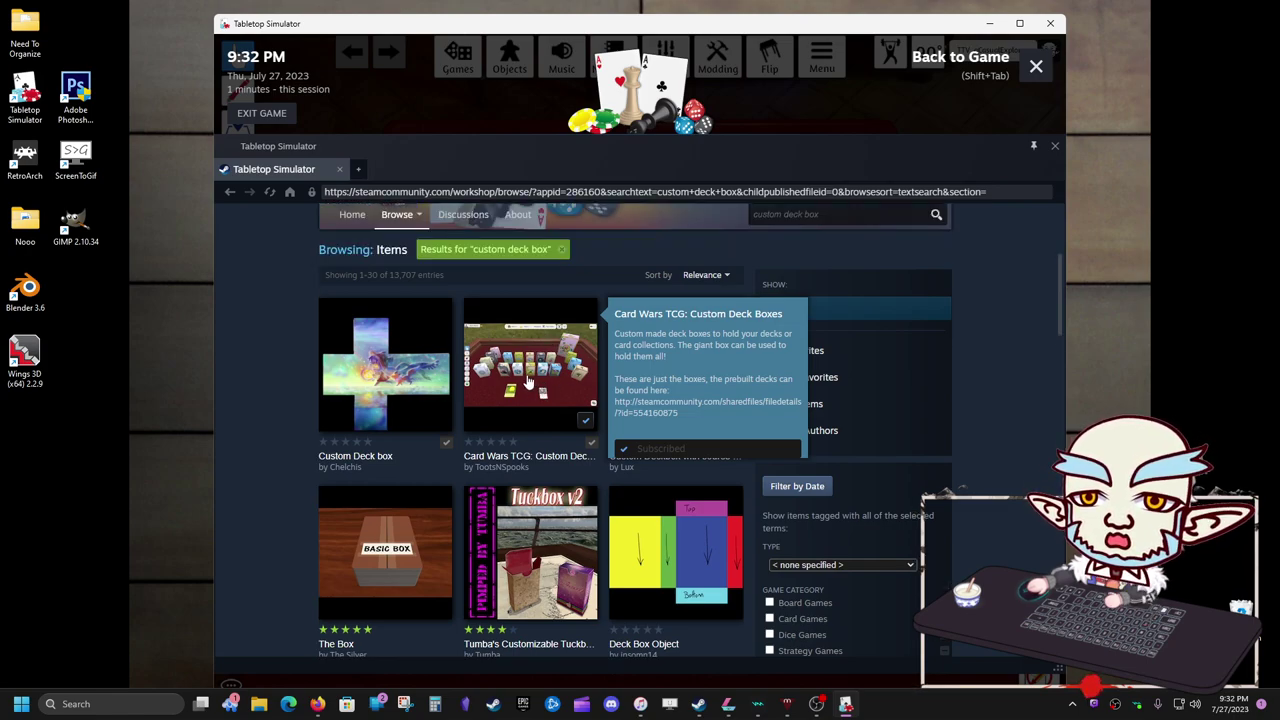
pyautogui.scroll(2, 544, 388)
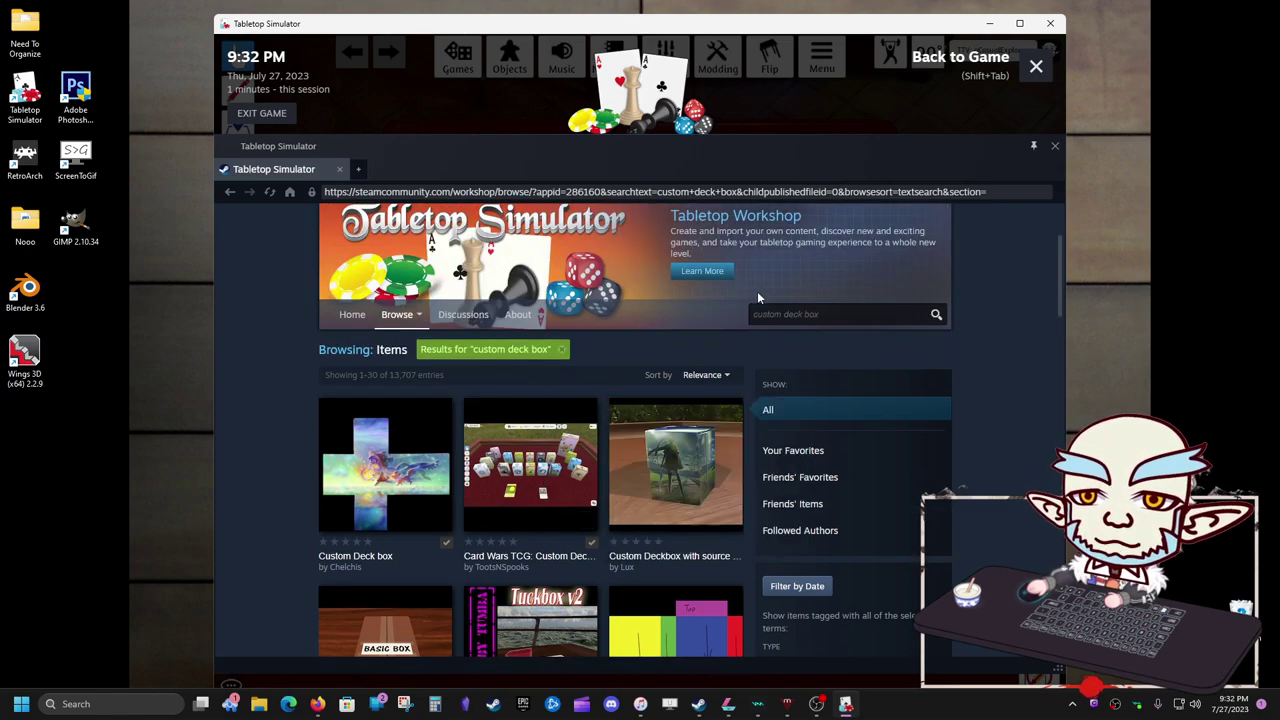
# Close the workshop overlay and load the Card Wars TCG: Custom Deck Boxes mod
pyautogui.click(1036, 67)
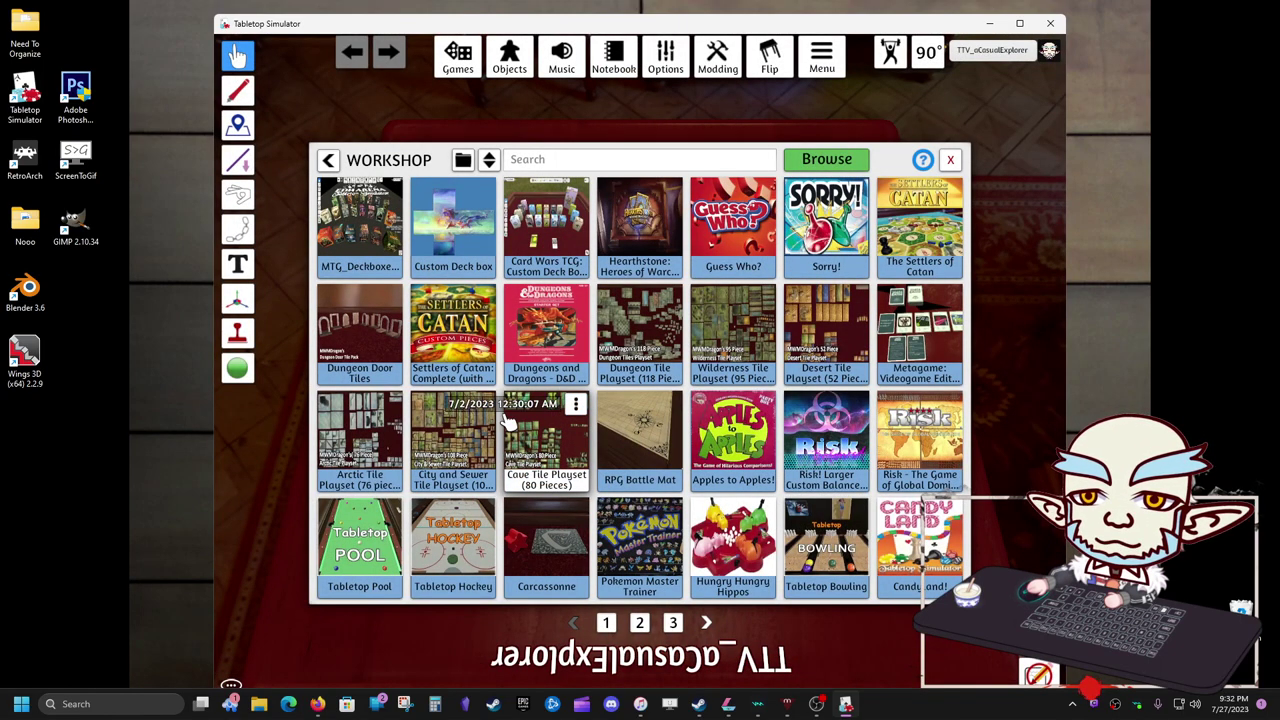
pyautogui.scroll(-1, 558, 385)
pyautogui.scroll(1, 558, 370)
pyautogui.click(546, 225)
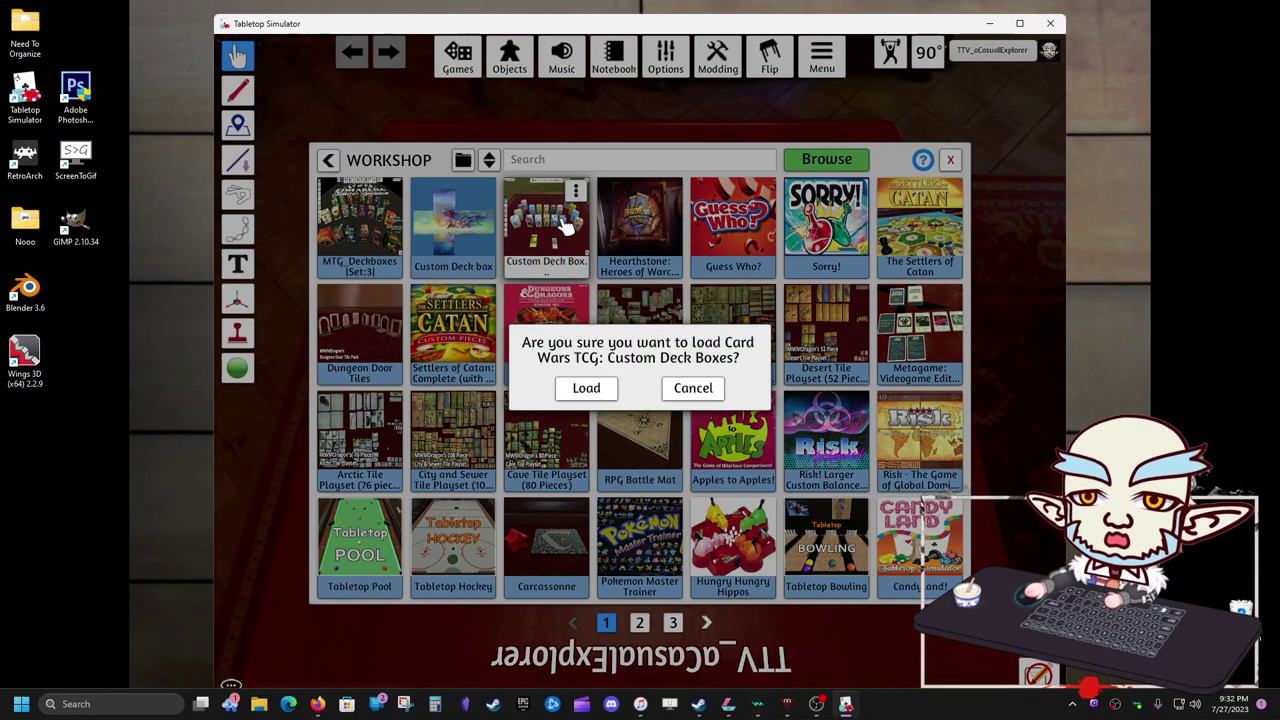
pyautogui.click(588, 388)
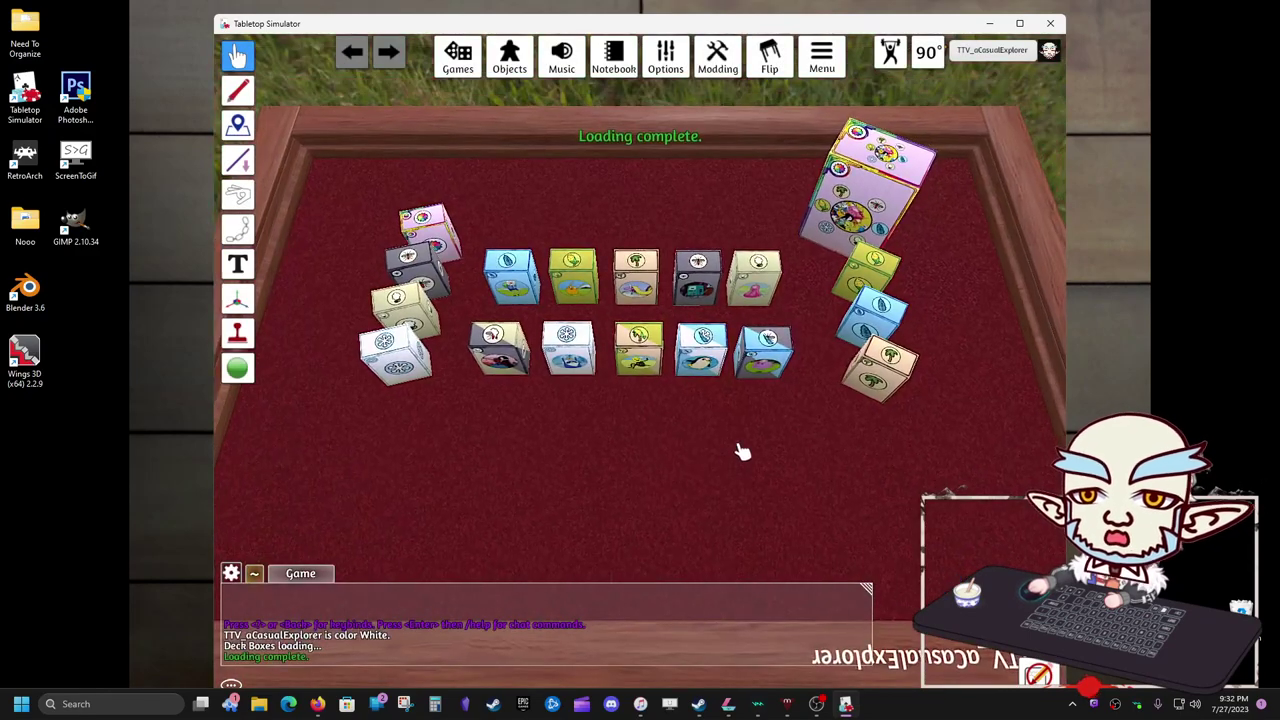
# Turn the view onto the deck boxes and lock the Lemongrab deck in place
pyautogui.scroll(3, 732, 398)
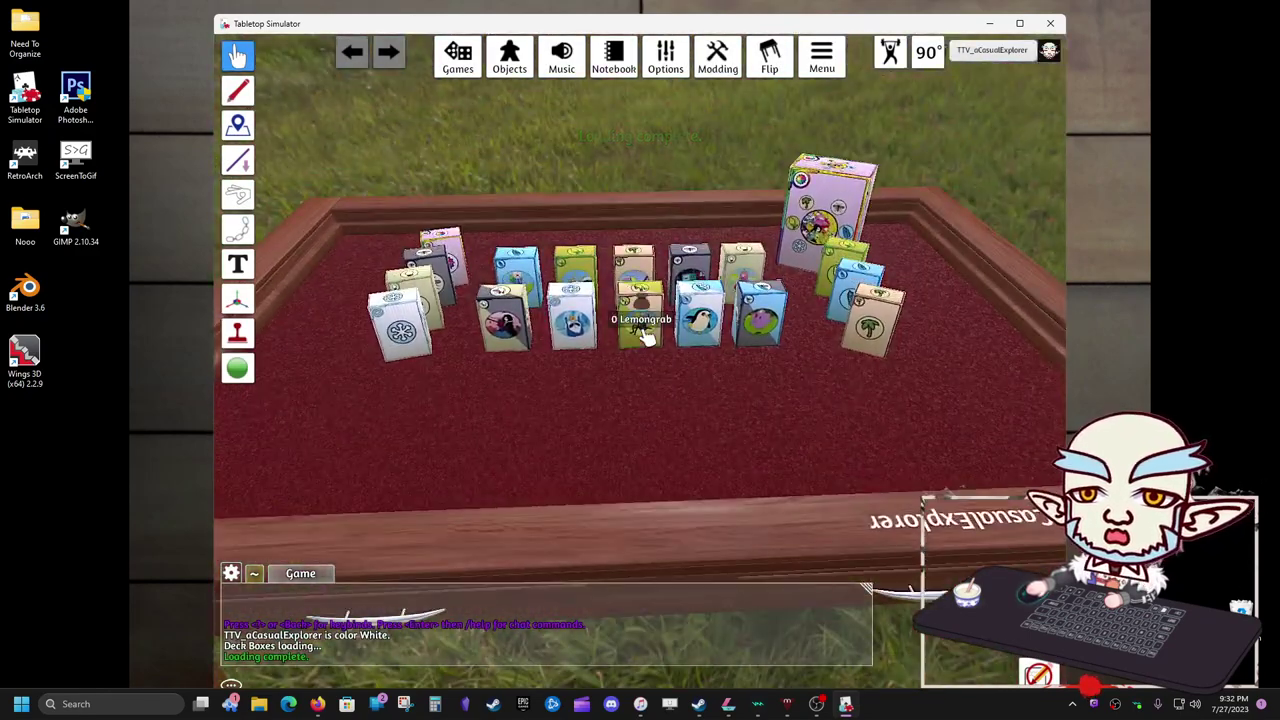
pyautogui.scroll(3, 648, 345)
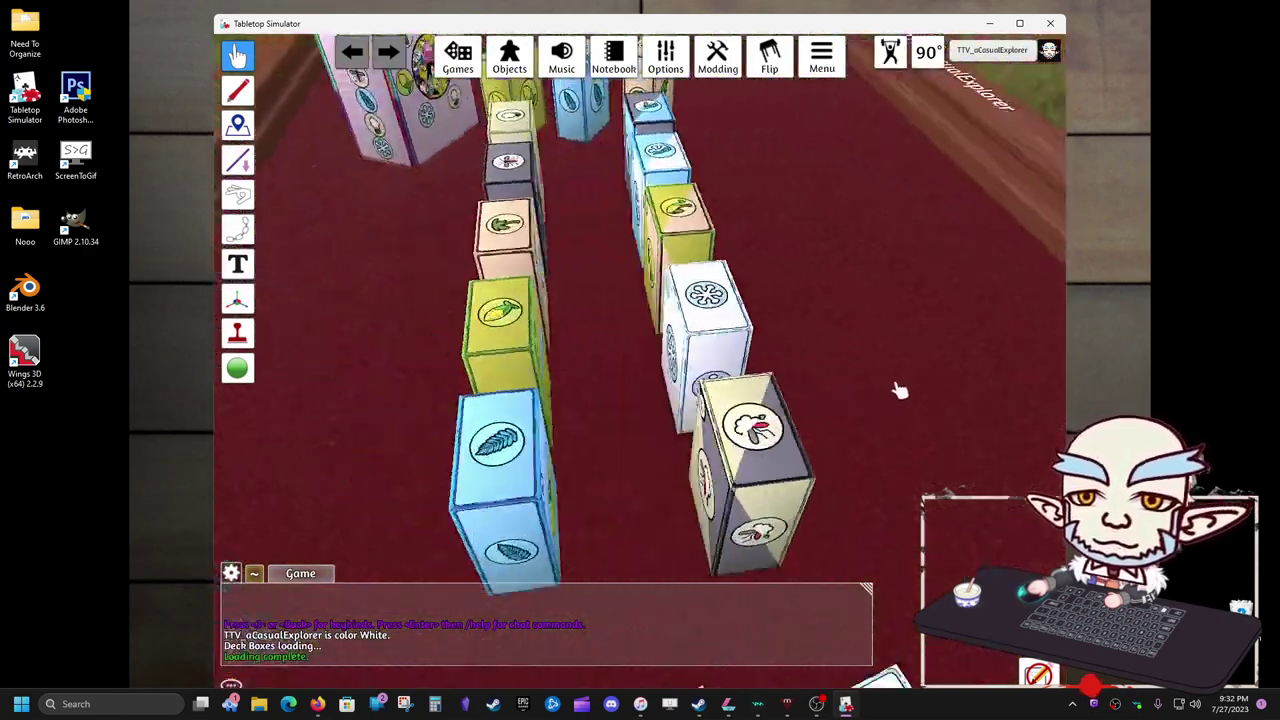
pyautogui.moveTo(948, 375); pyautogui.dragTo(648, 290)
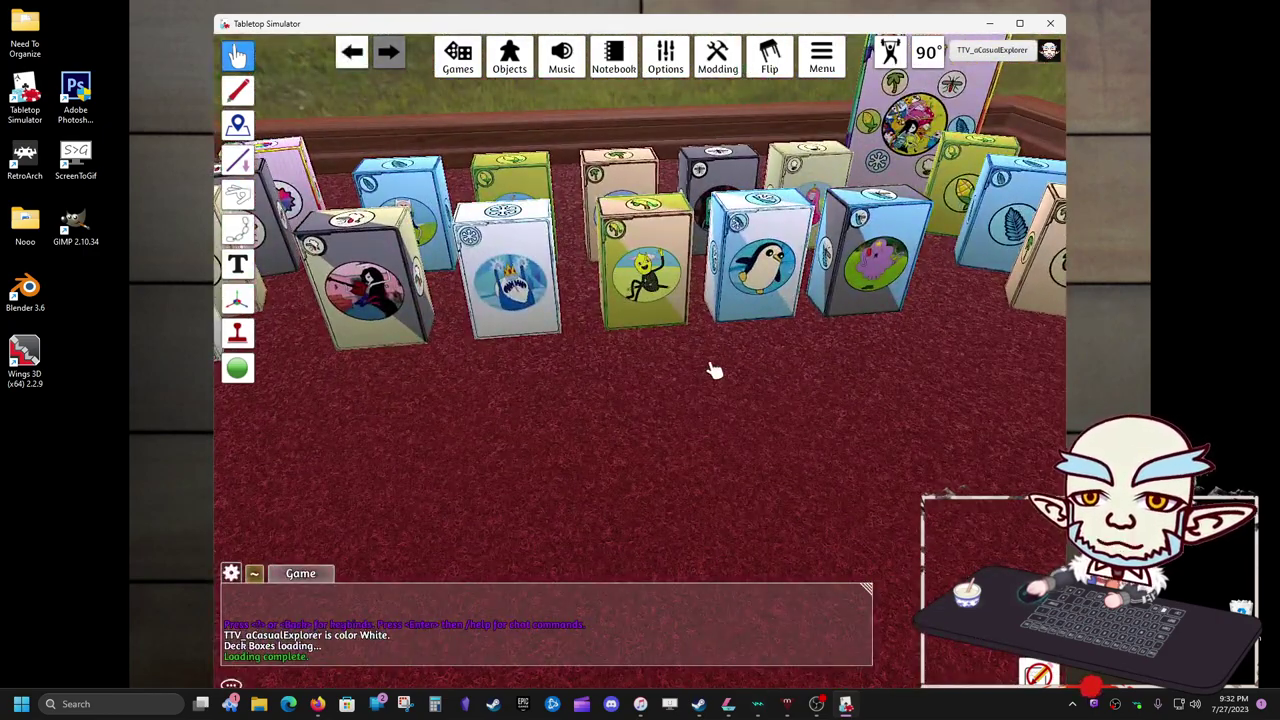
pyautogui.moveTo(714, 370); pyautogui.dragTo(634, 376)
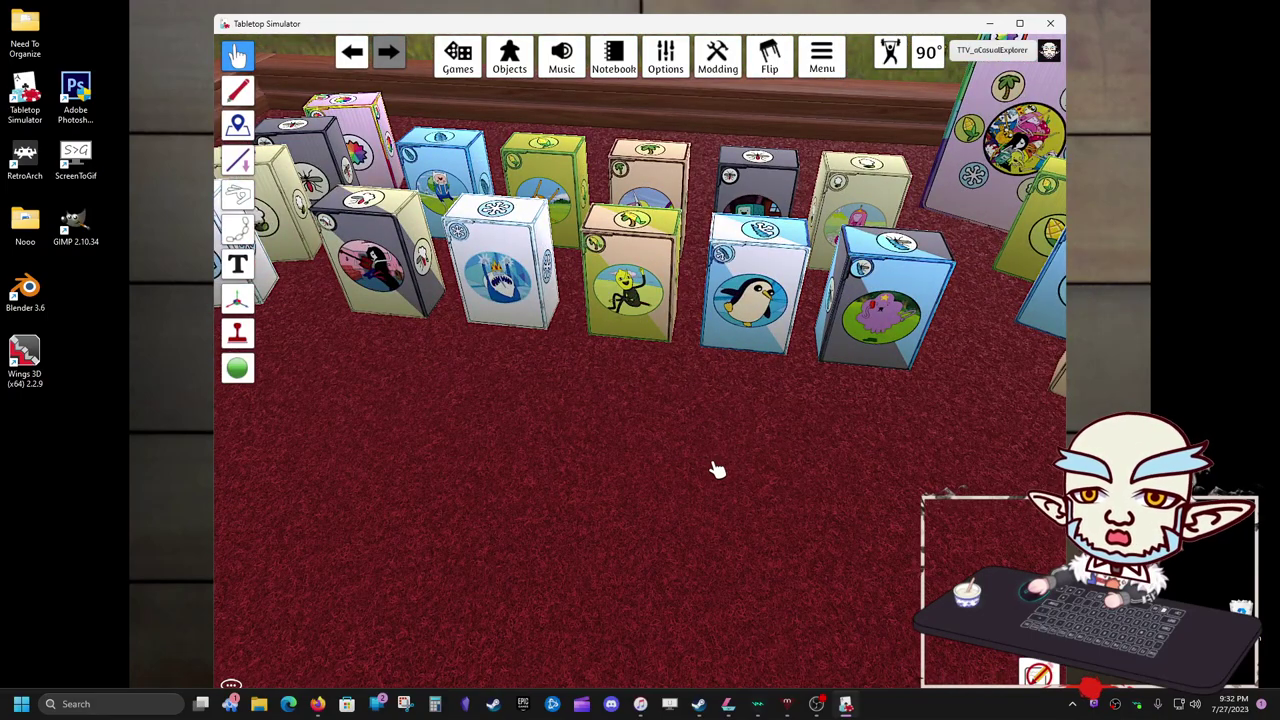
pyautogui.moveTo(641, 422); pyautogui.dragTo(648, 313)
pyautogui.rightClick(645, 305)
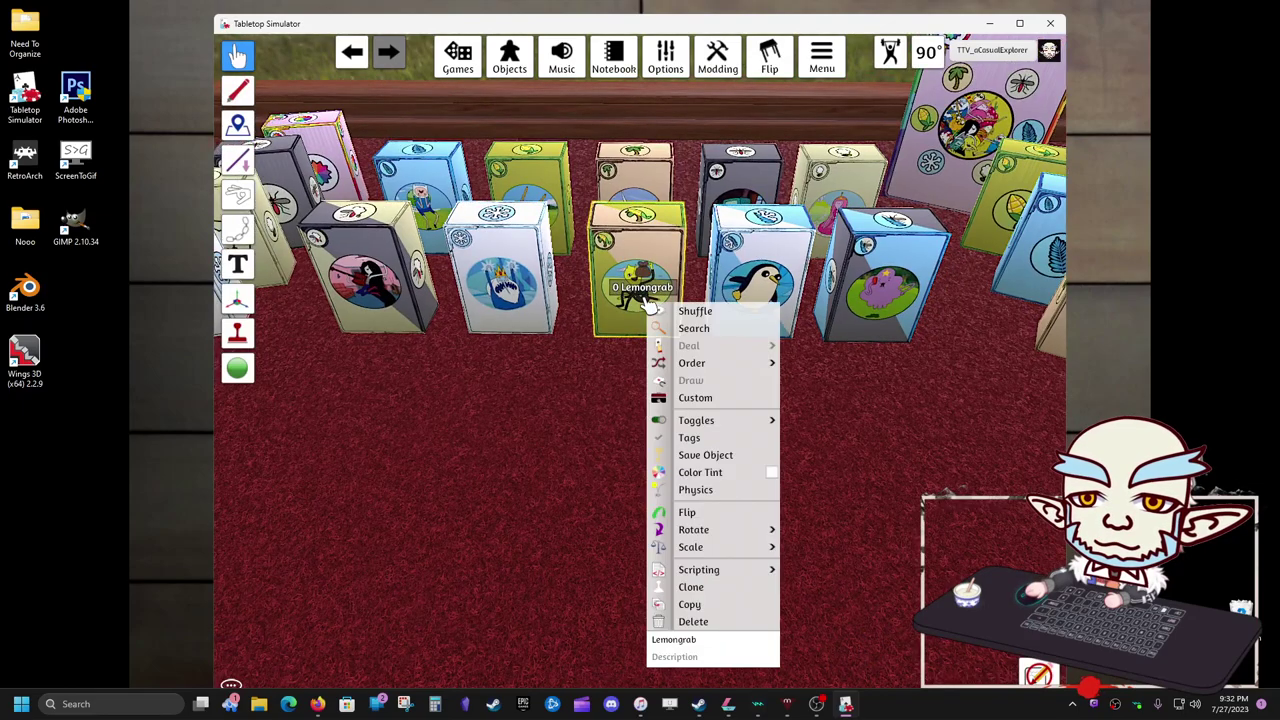
pyautogui.moveTo(735, 418)
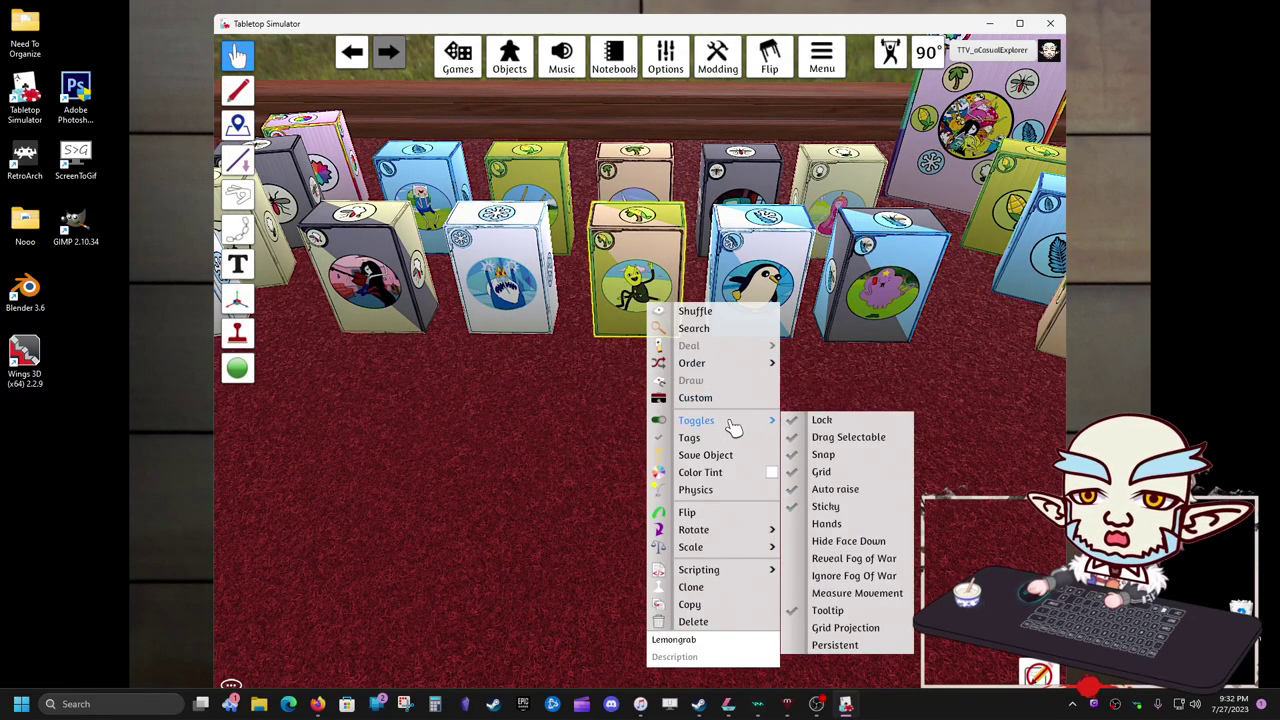
pyautogui.click(821, 420)
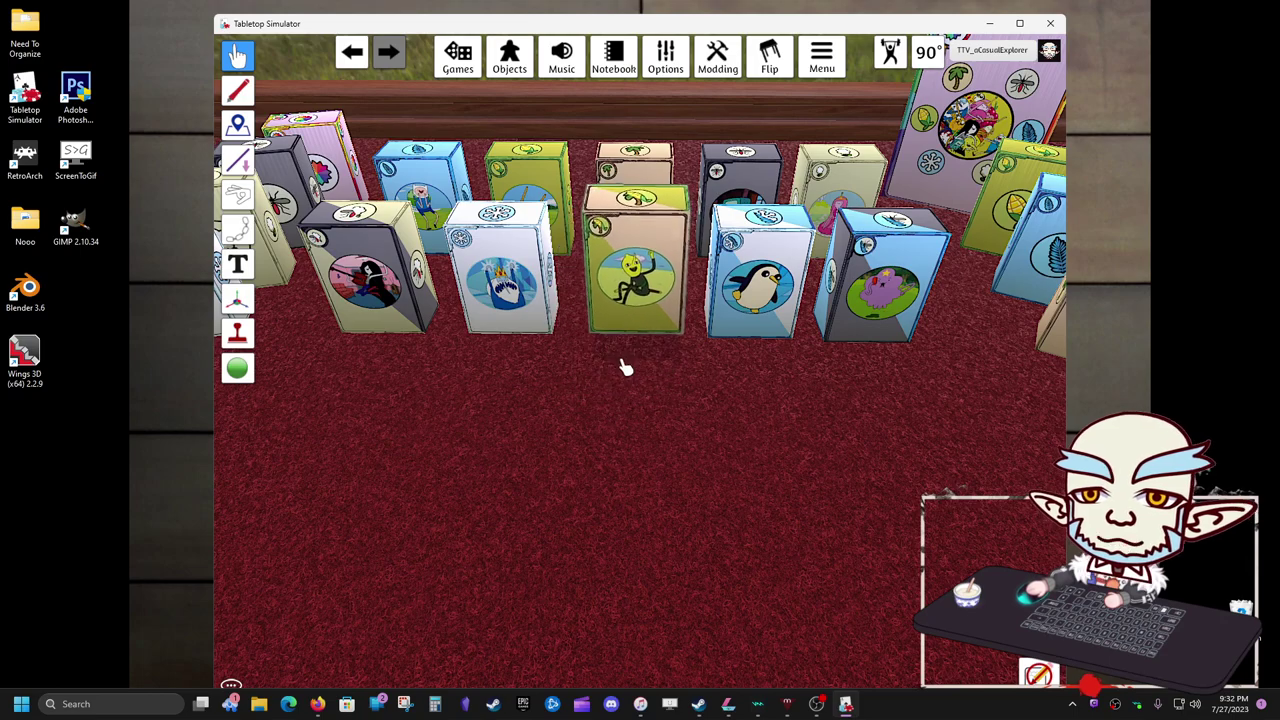
# Copy the Lemongrab deck box and paste a duplicate onto the table
pyautogui.rightClick(642, 330)
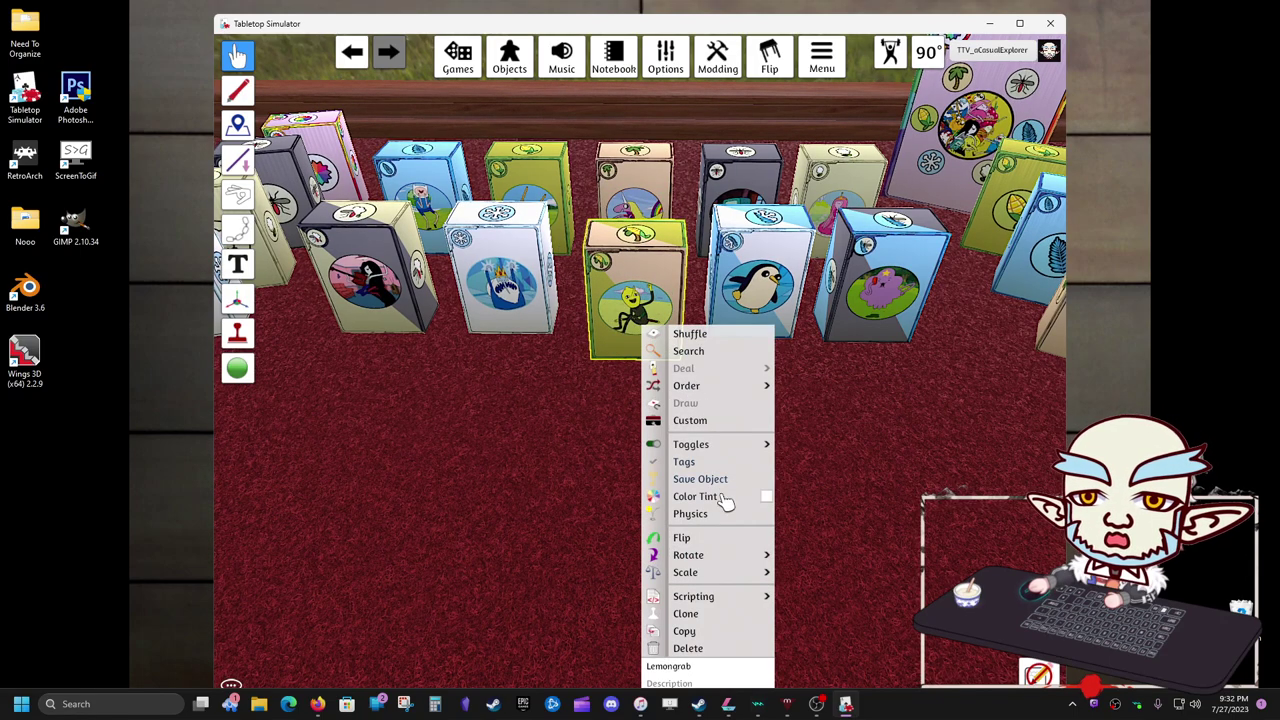
pyautogui.click(698, 638)
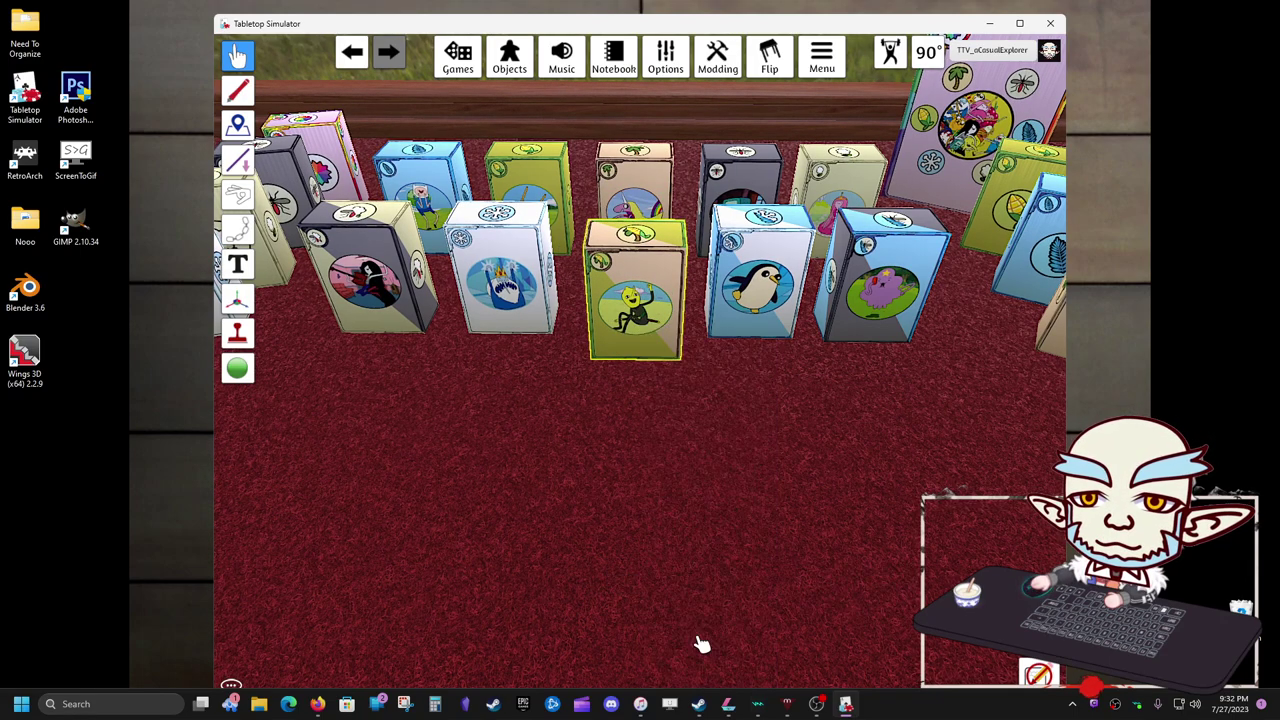
pyautogui.rightClick(584, 530)
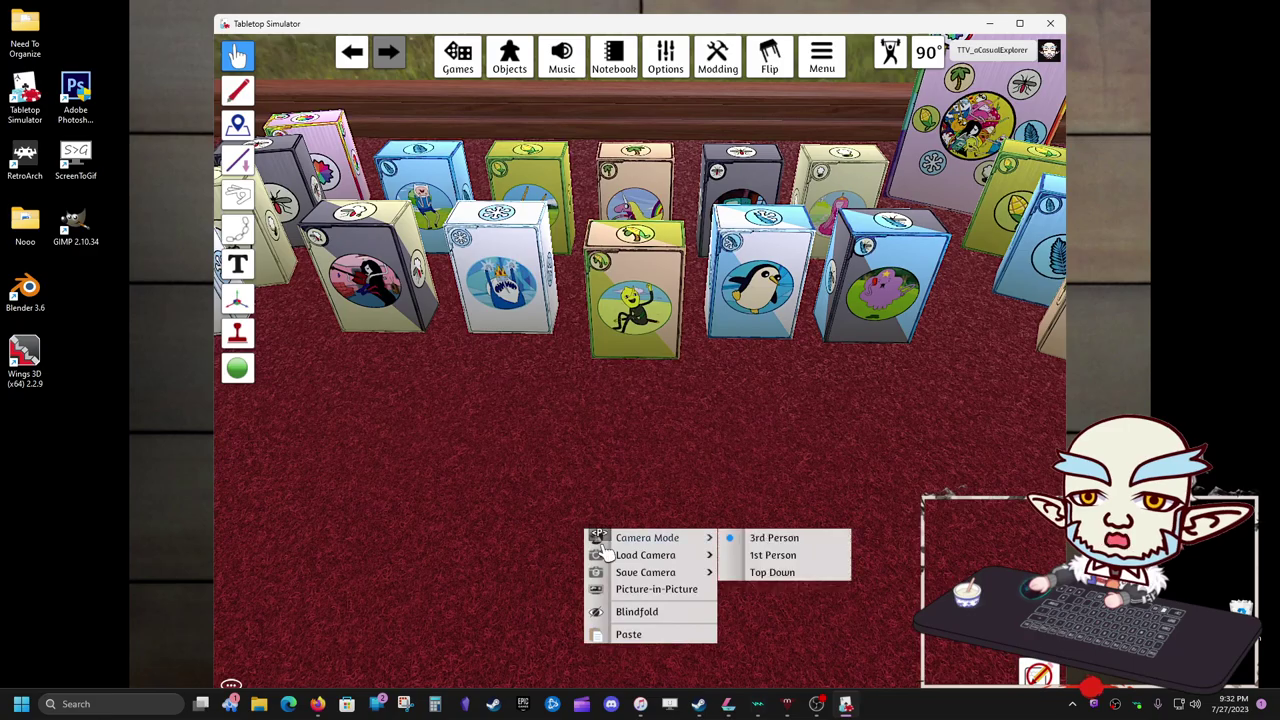
pyautogui.click(648, 641)
pyautogui.scroll(2, 777, 486)
pyautogui.scroll(-2, 720, 500)
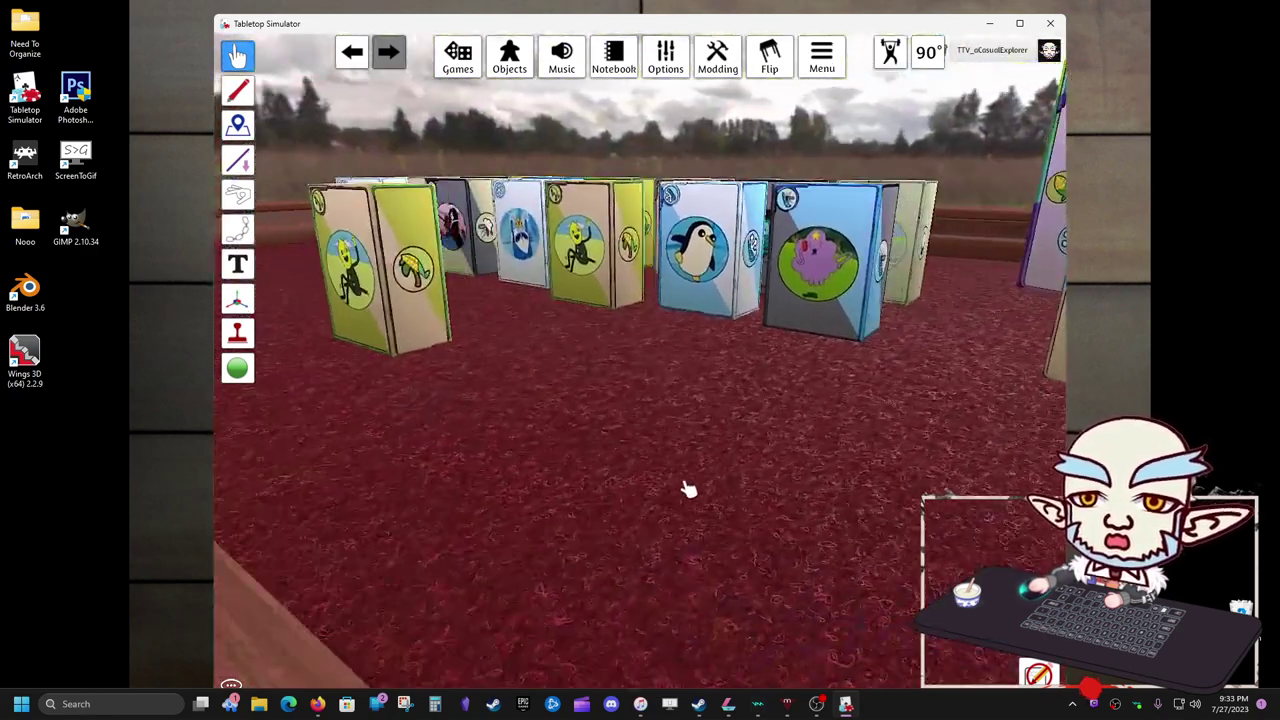
pyautogui.scroll(2, 766, 509)
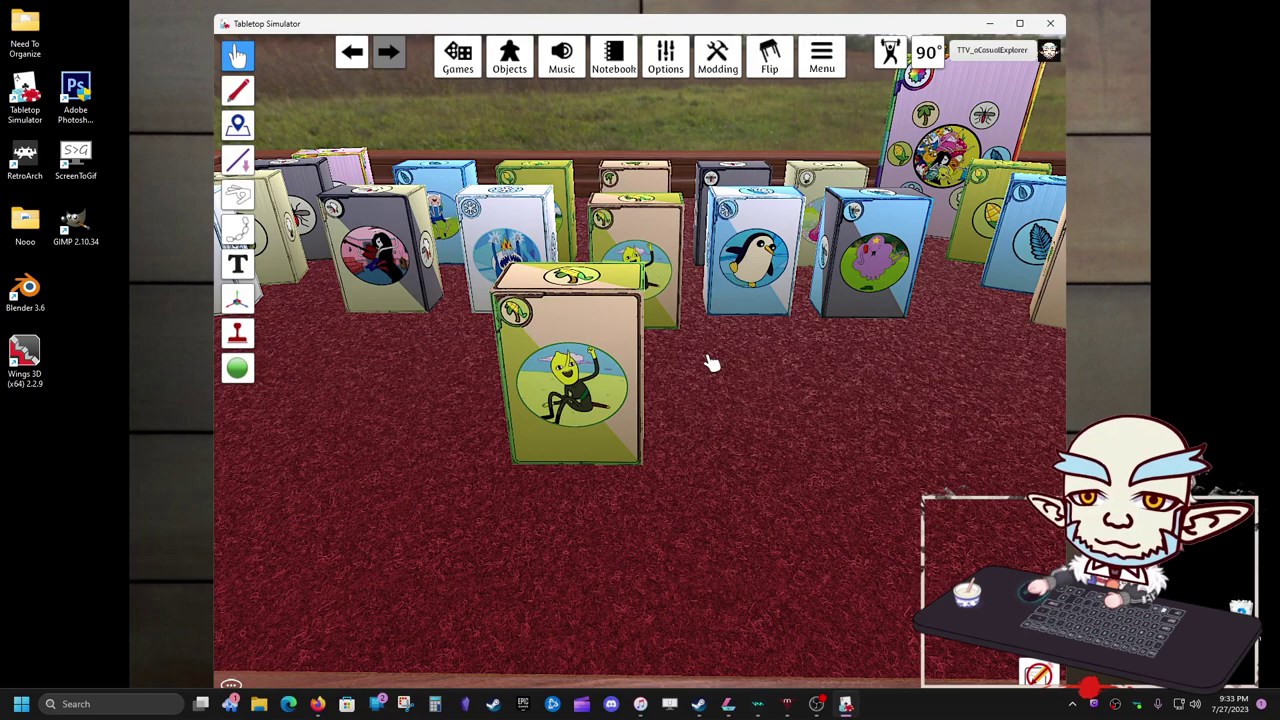
# Open the Lemongrab deck box's Custom model settings
pyautogui.rightClick(604, 408)
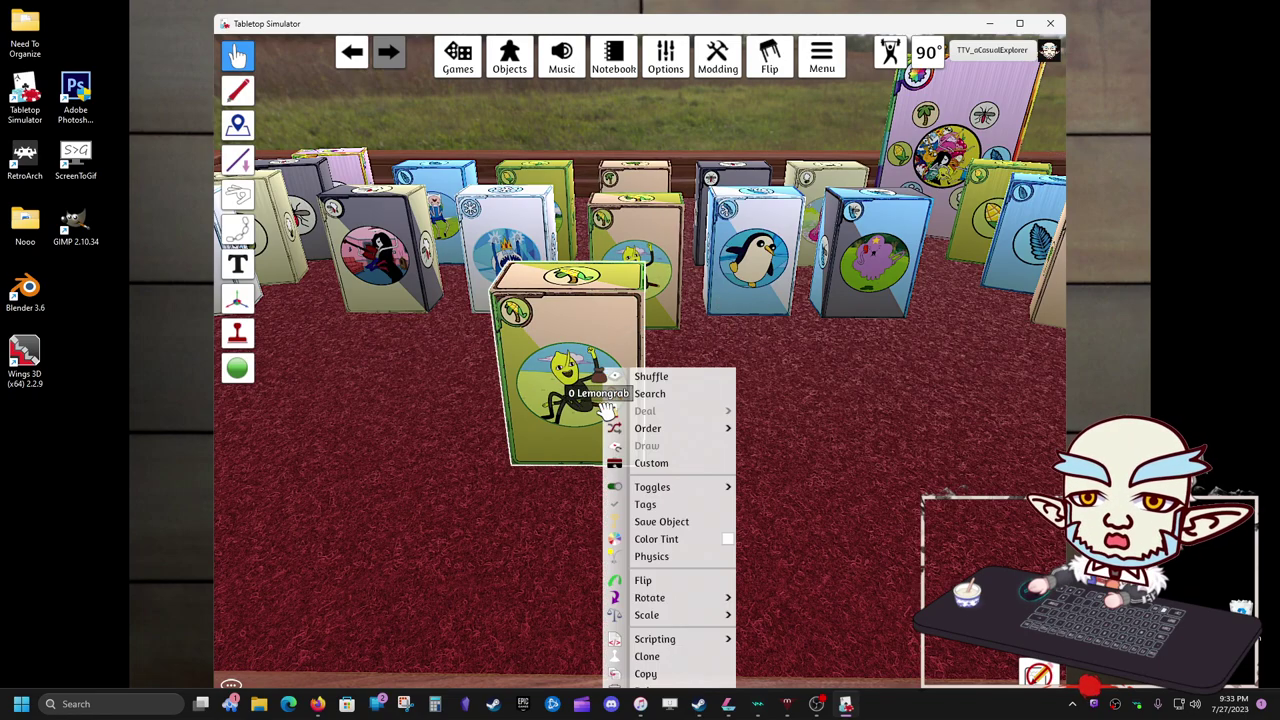
pyautogui.click(658, 468)
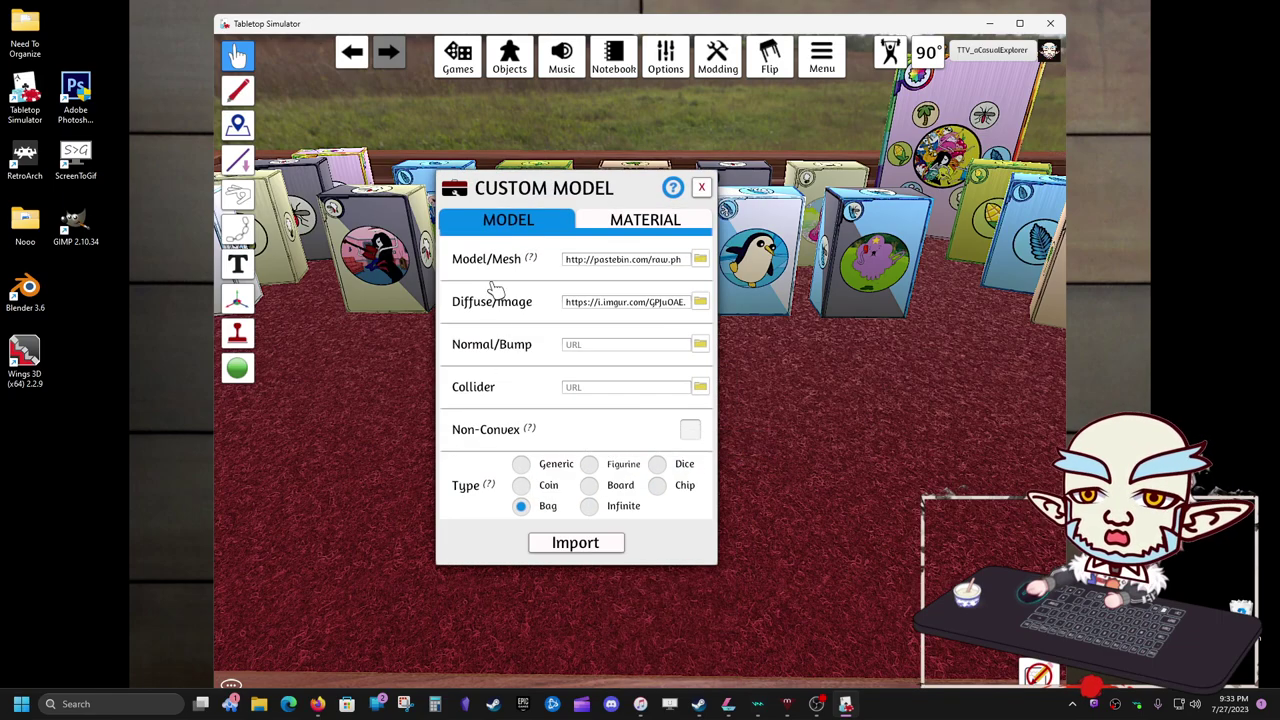
pyautogui.click(626, 262)
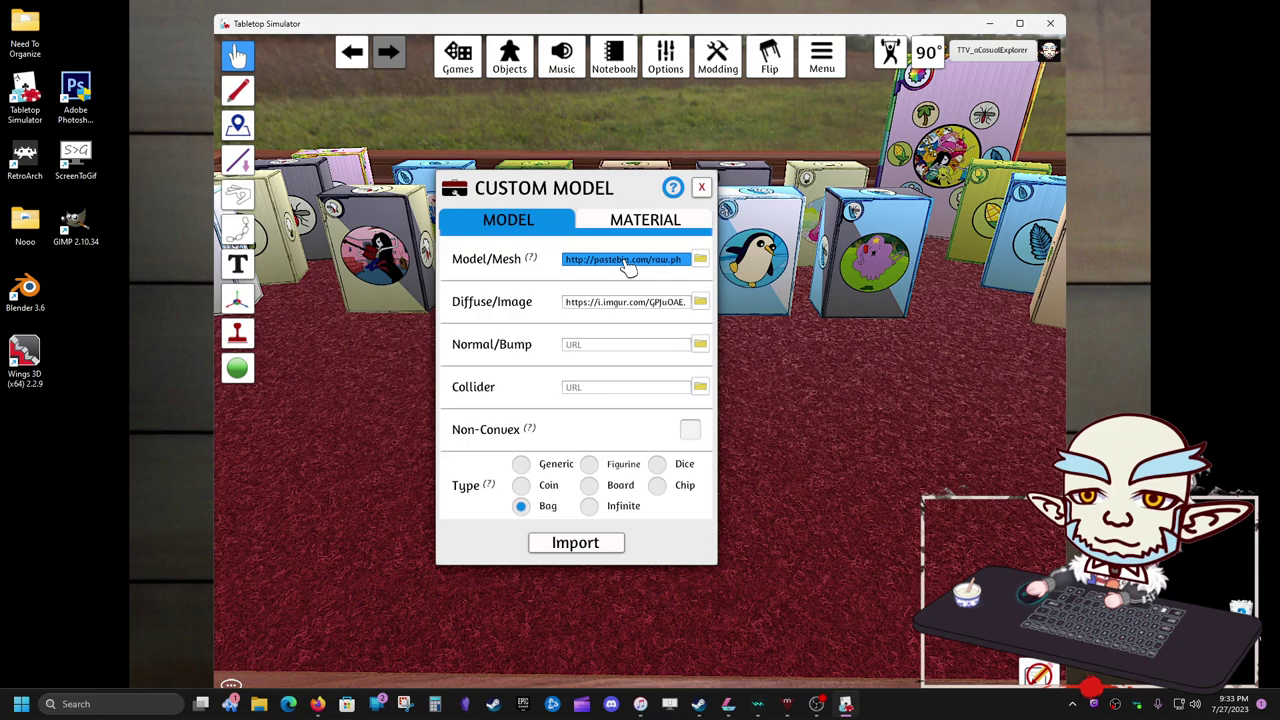
pyautogui.click(611, 286)
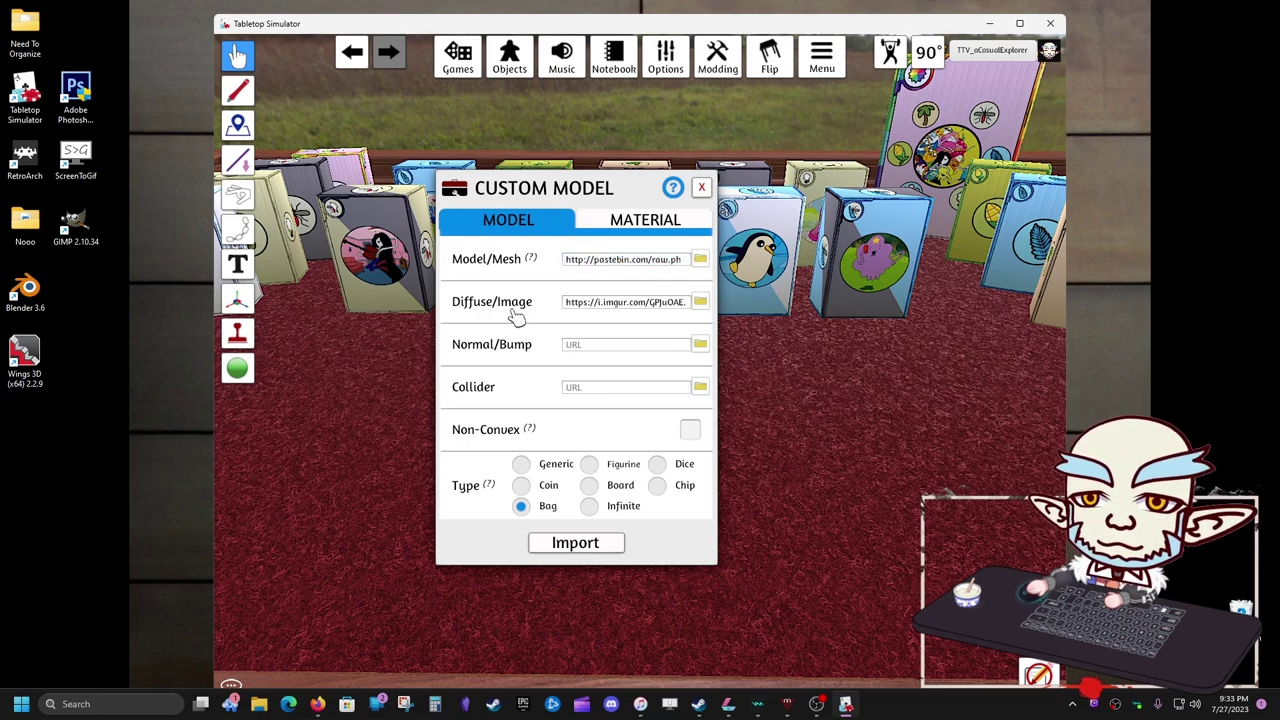
pyautogui.click(600, 313)
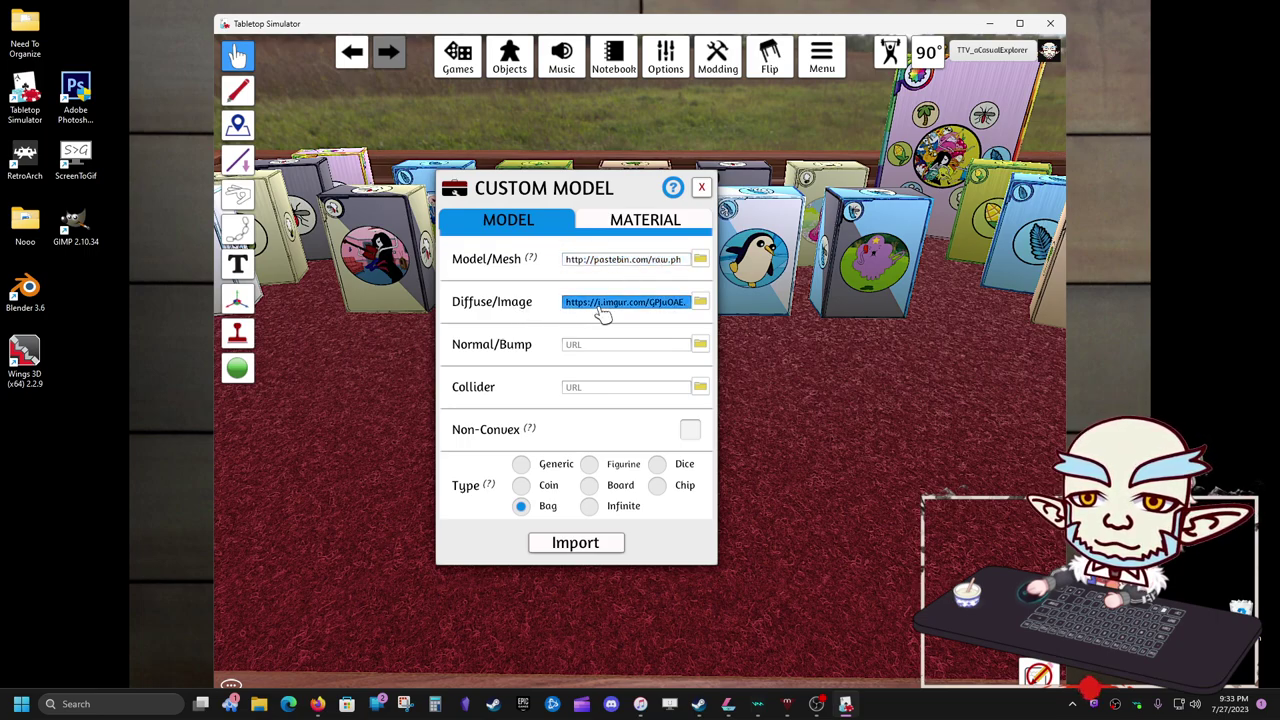
# Select the pastebin Model/Mesh URL and copy it
pyautogui.click(608, 260)
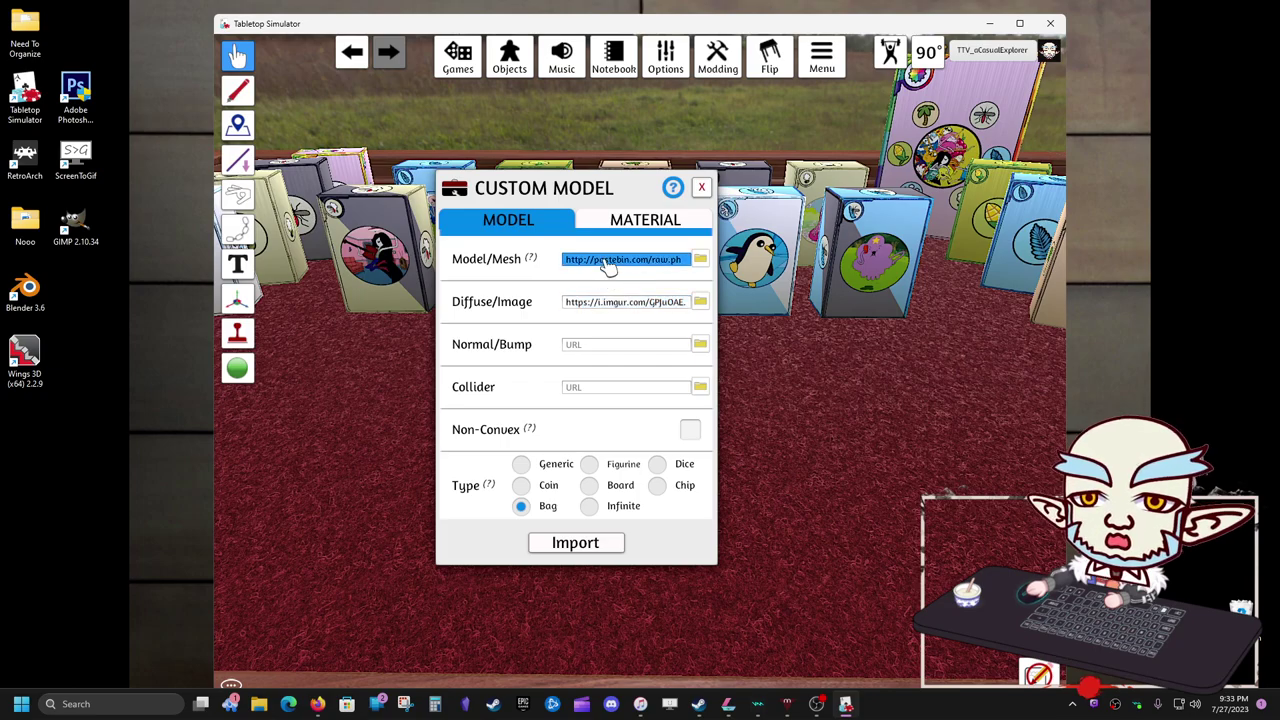
pyautogui.click(620, 301)
pyautogui.click(620, 262)
pyautogui.click(620, 302)
pyautogui.click(620, 262)
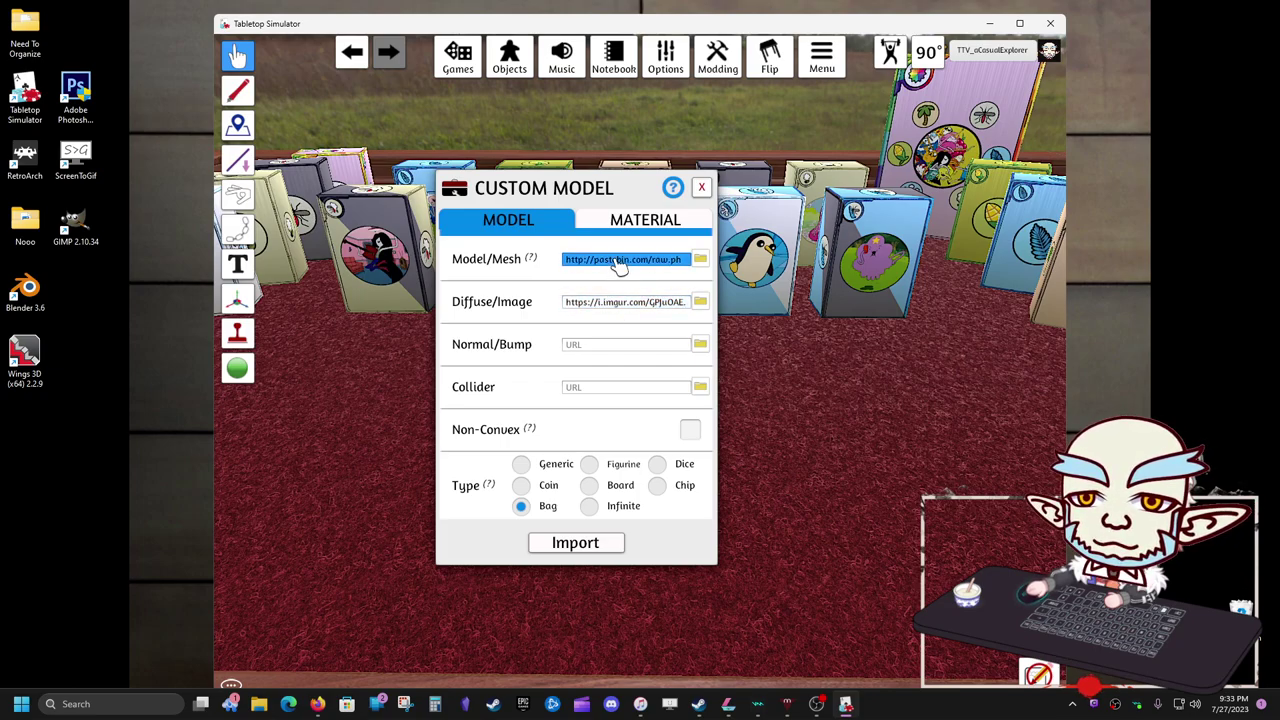
pyautogui.hotkey('ctrl', 'v')
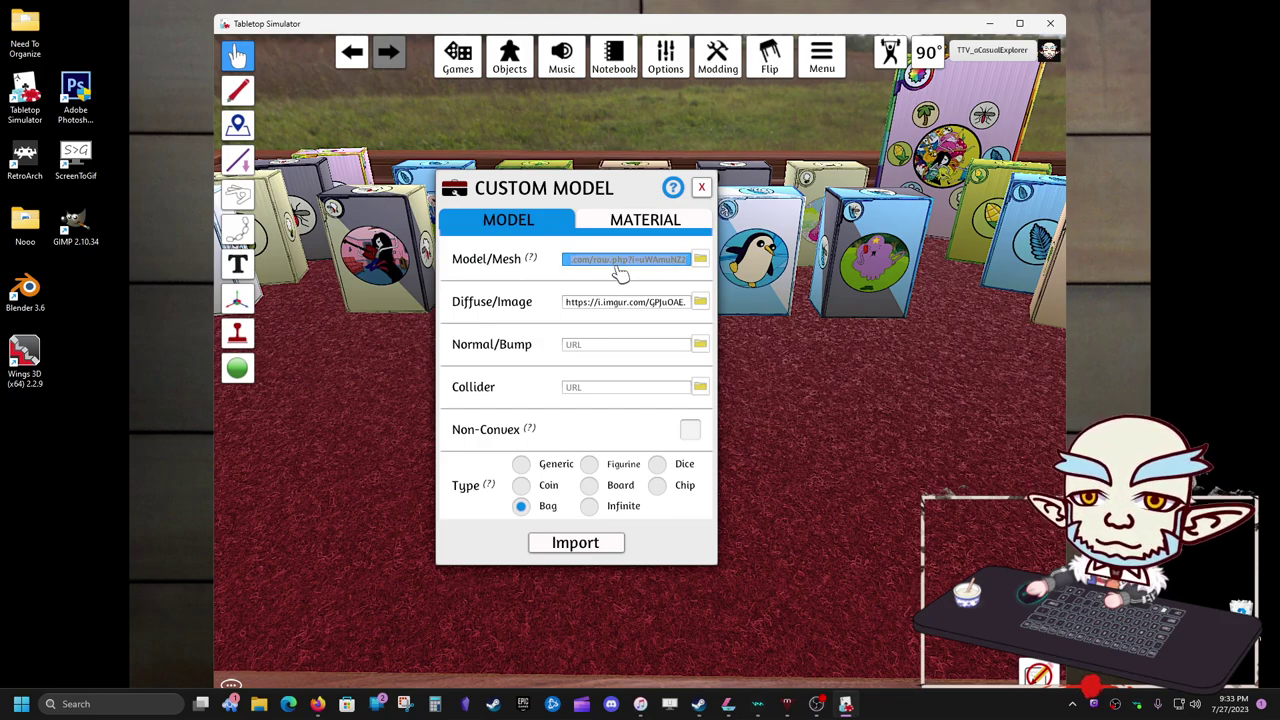
# Leave the mesh URL field and bring Firefox to the front
pyautogui.click(628, 386)
pyautogui.click(618, 292)
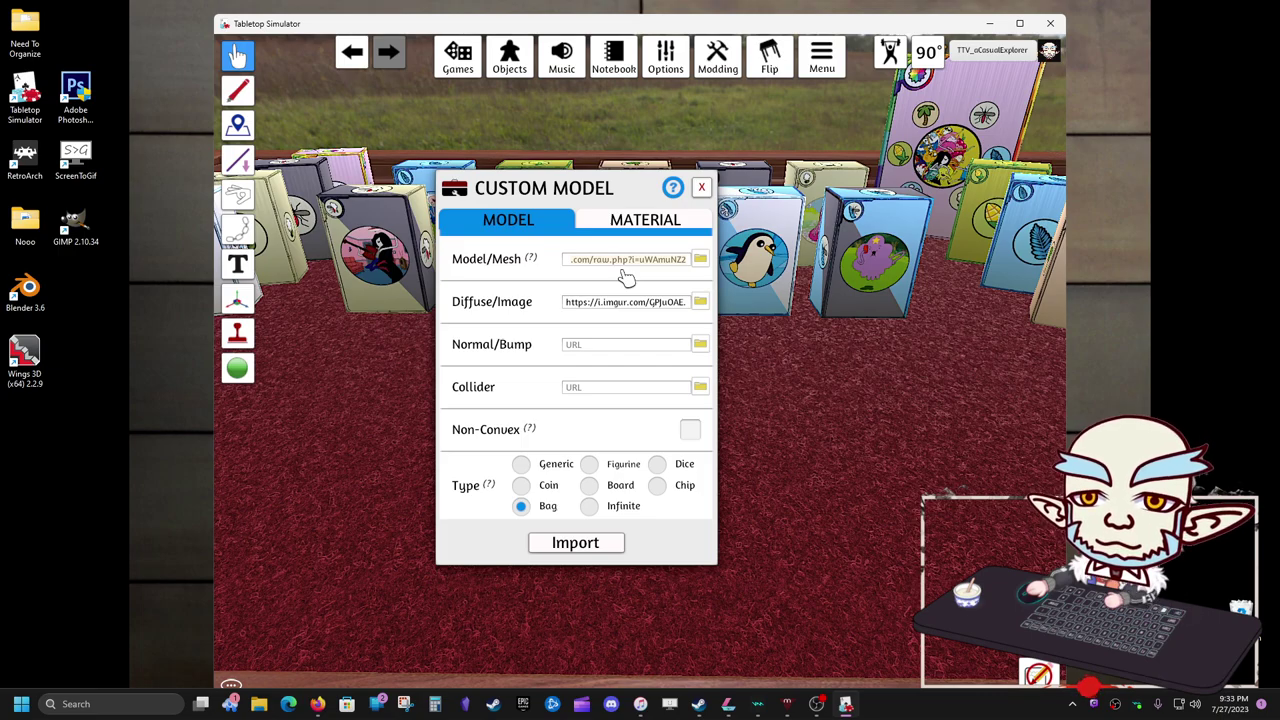
pyautogui.click(317, 704)
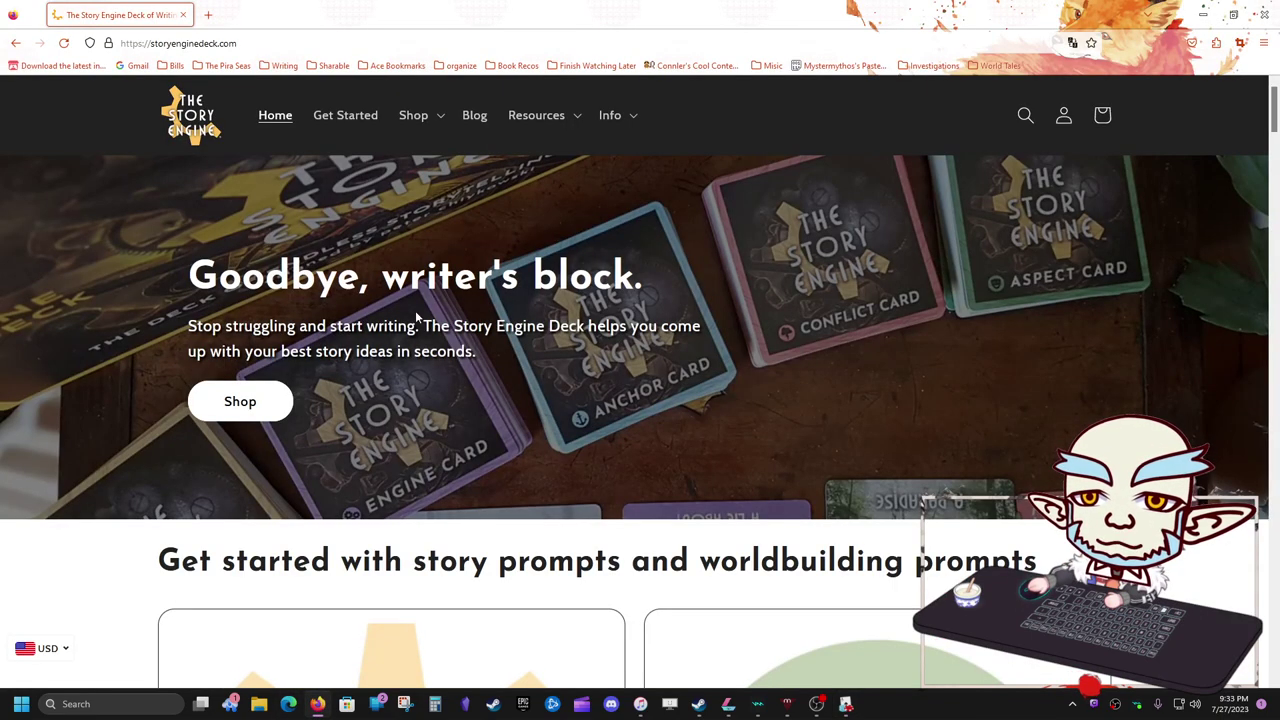
# Load the copied pastebin mesh URL in a new Firefox tab to view the raw OBJ text
pyautogui.click(208, 15)
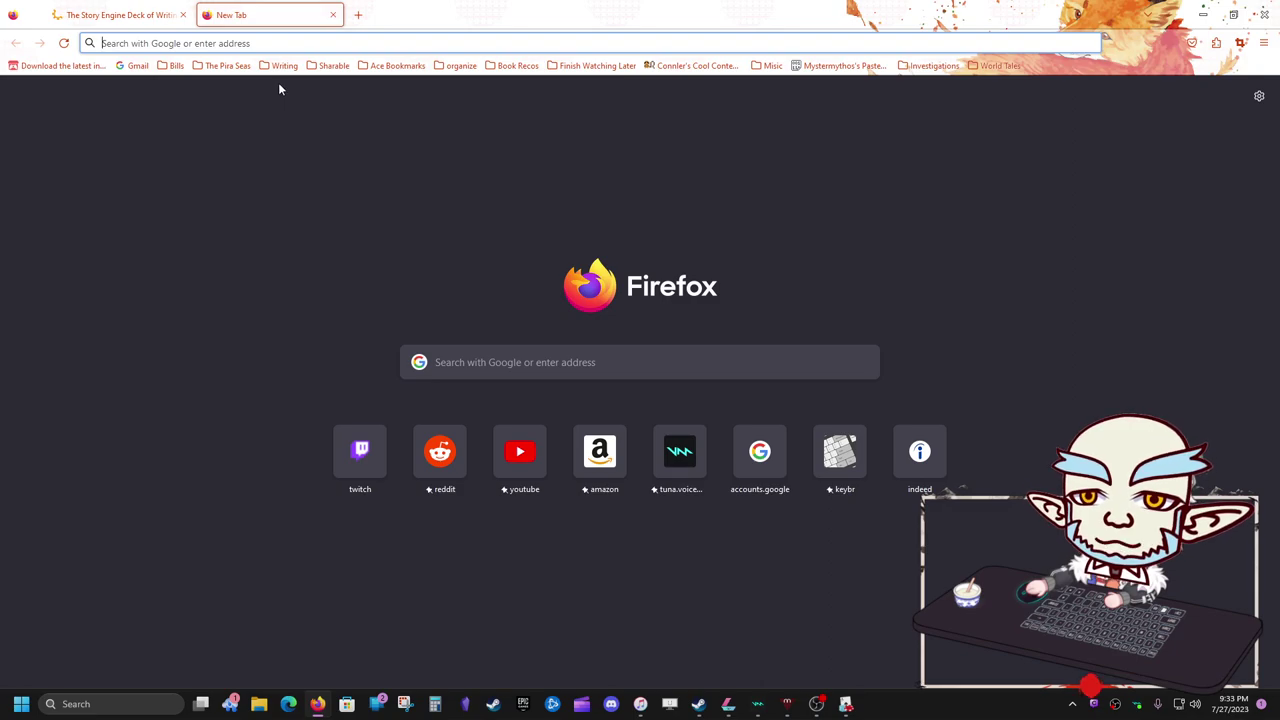
pyautogui.write('https://pastebin.com/raw/uWAmuNZ2')
pyautogui.press('Return')
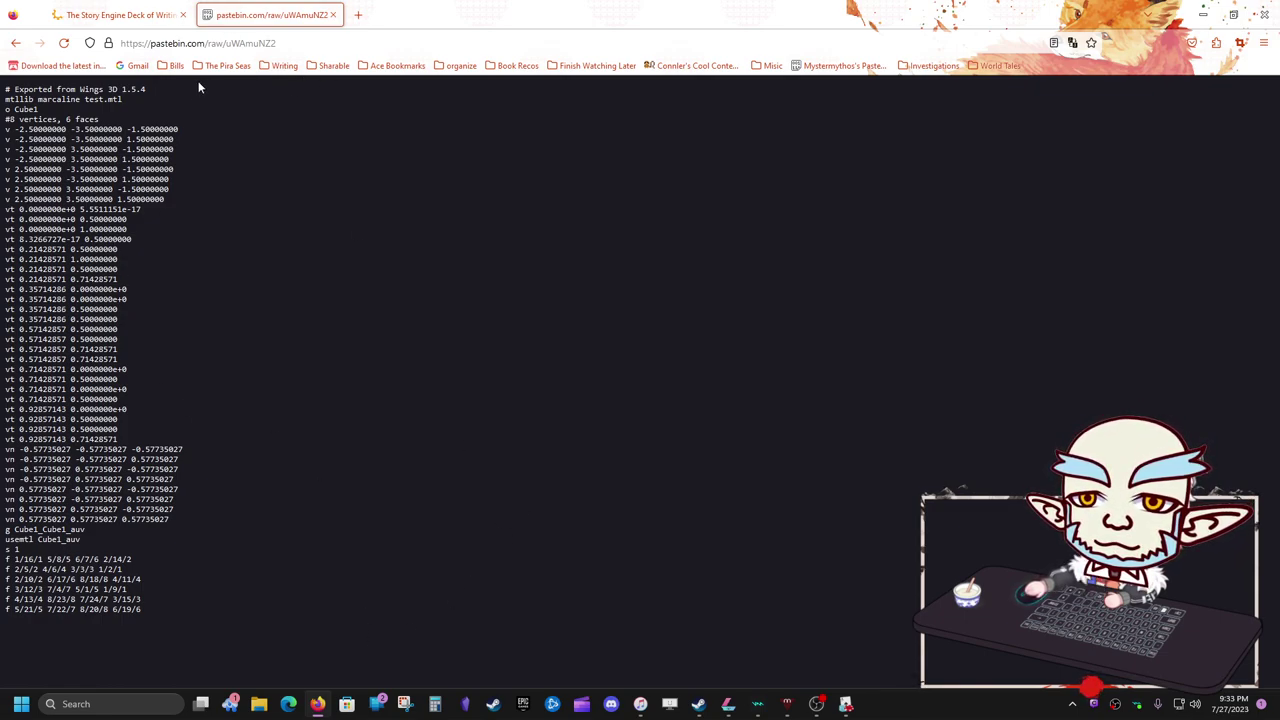
pyautogui.moveTo(319, 711)
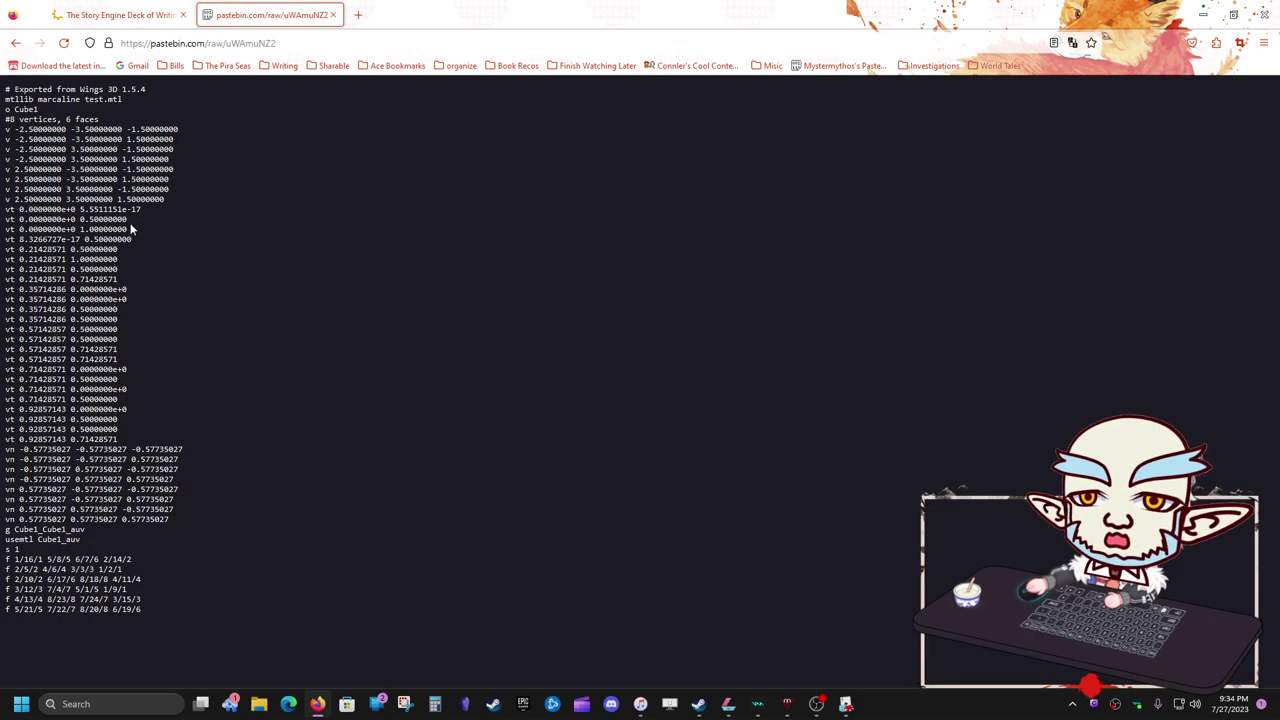
# Close the pastebin tab and return to Tabletop Simulator's Diffuse/Image field
pyautogui.click(334, 15)
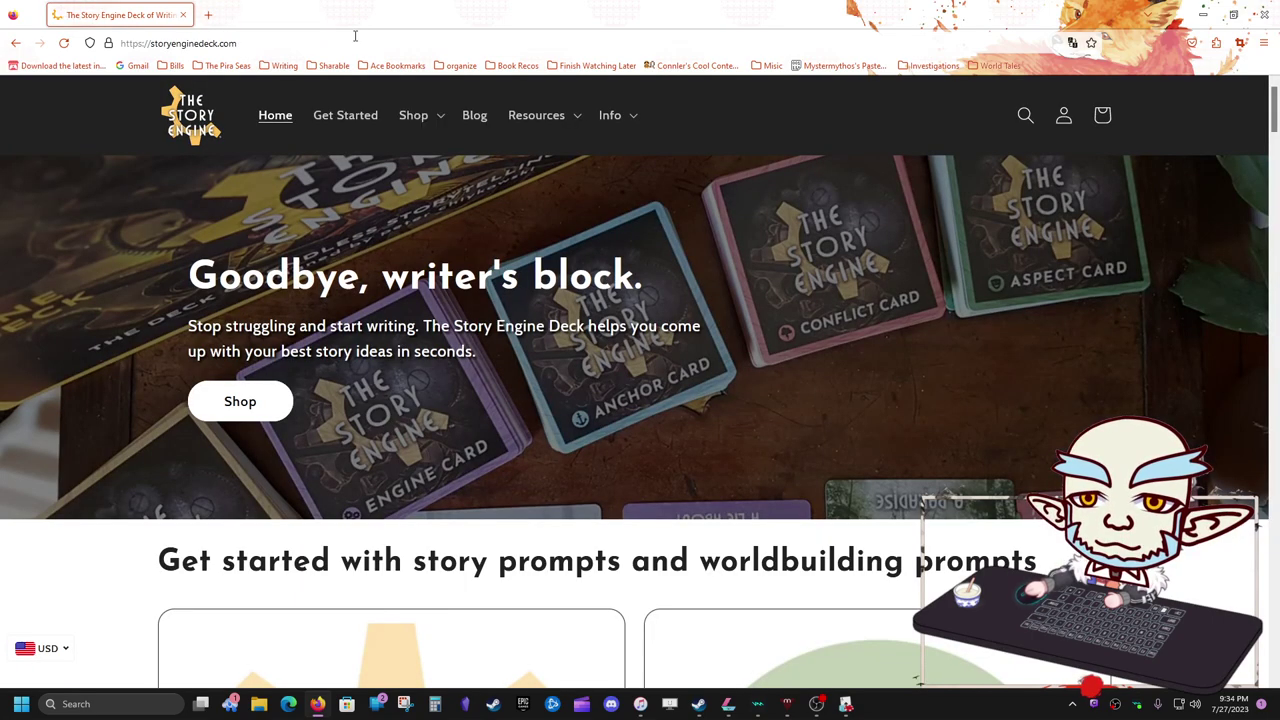
pyautogui.click(846, 704)
pyautogui.click(640, 306)
pyautogui.hotkey('ctrl', 'c')
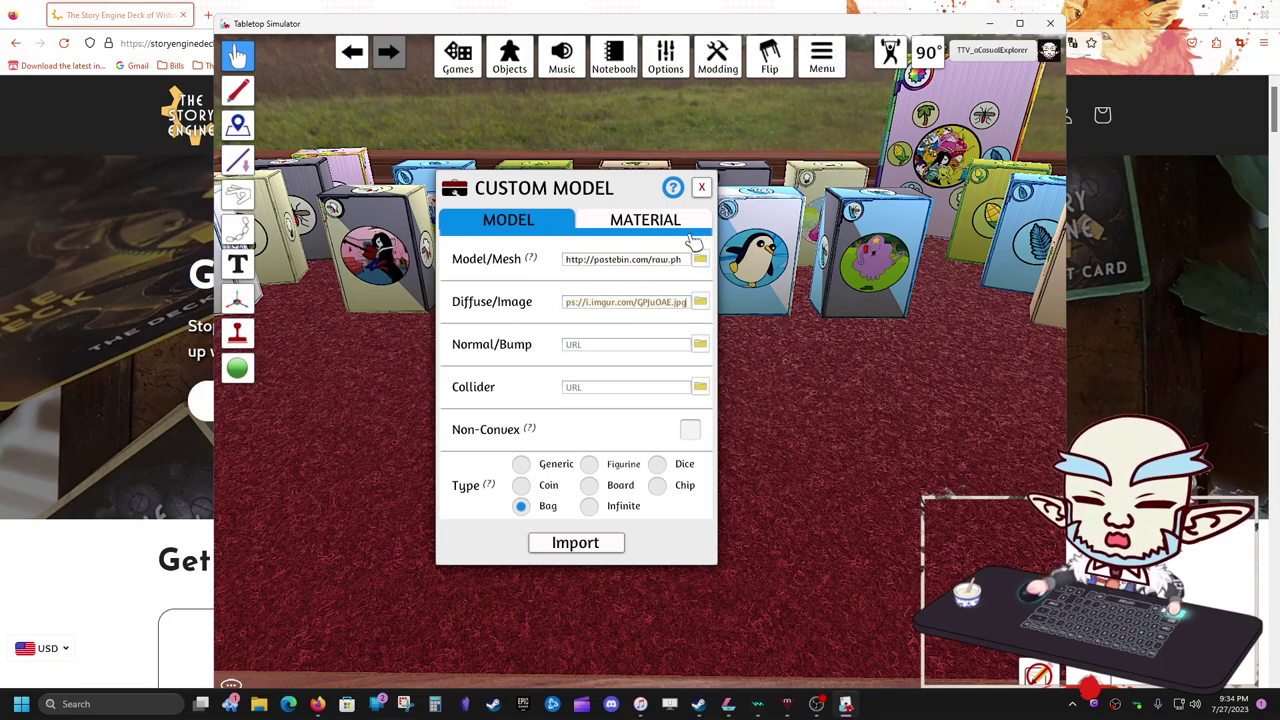
# Copy the Diffuse/Image texture URL, close the Custom Model dialog, and switch to Firefox
pyautogui.click(628, 303)
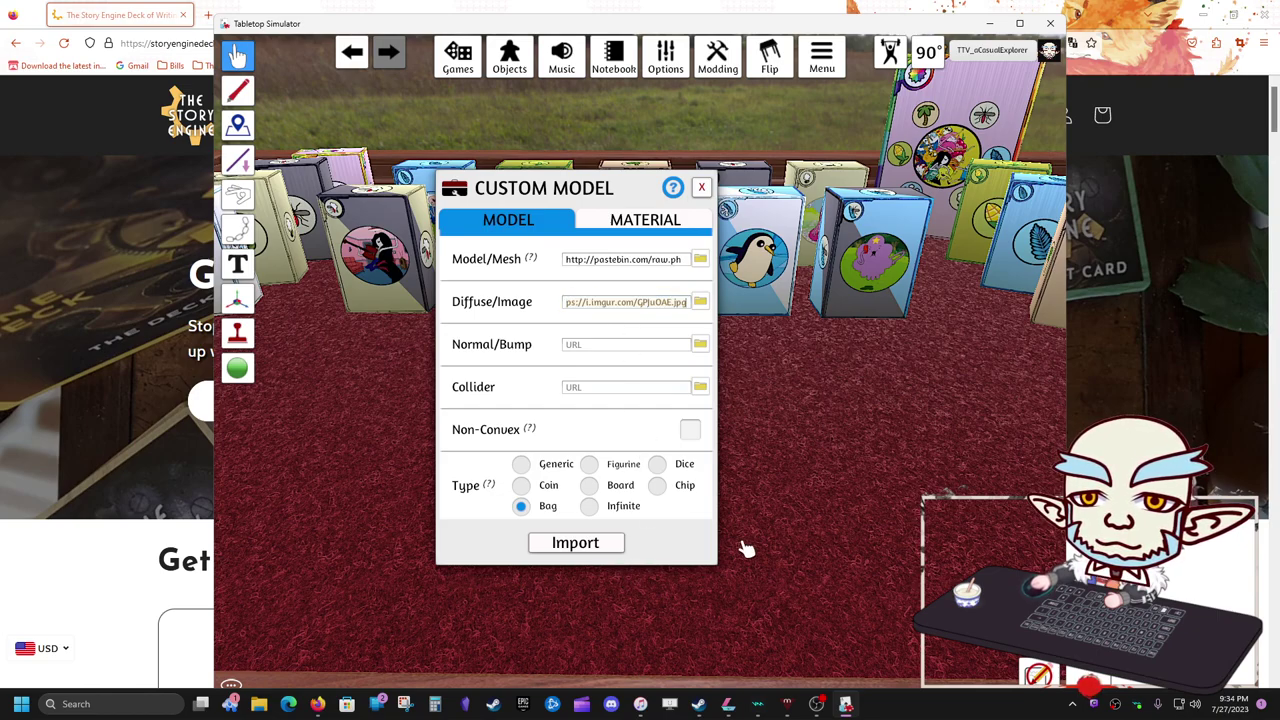
pyautogui.click(703, 188)
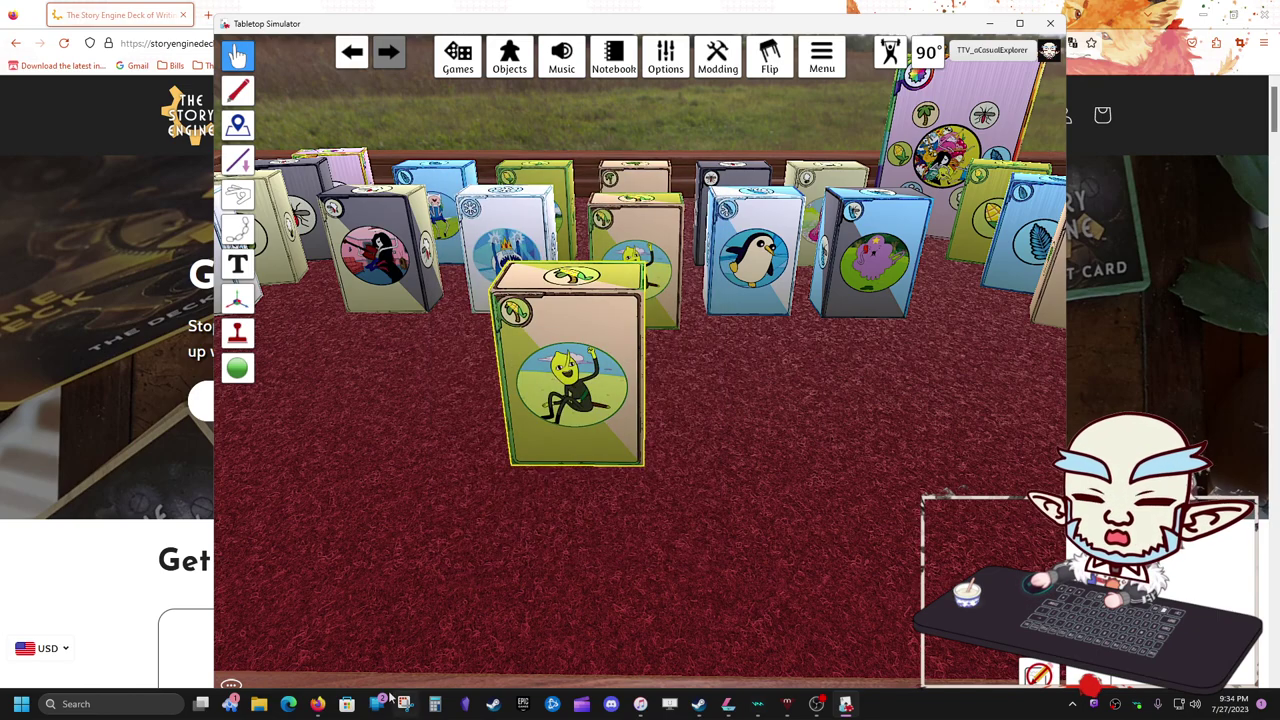
pyautogui.click(317, 704)
pyautogui.click(208, 14)
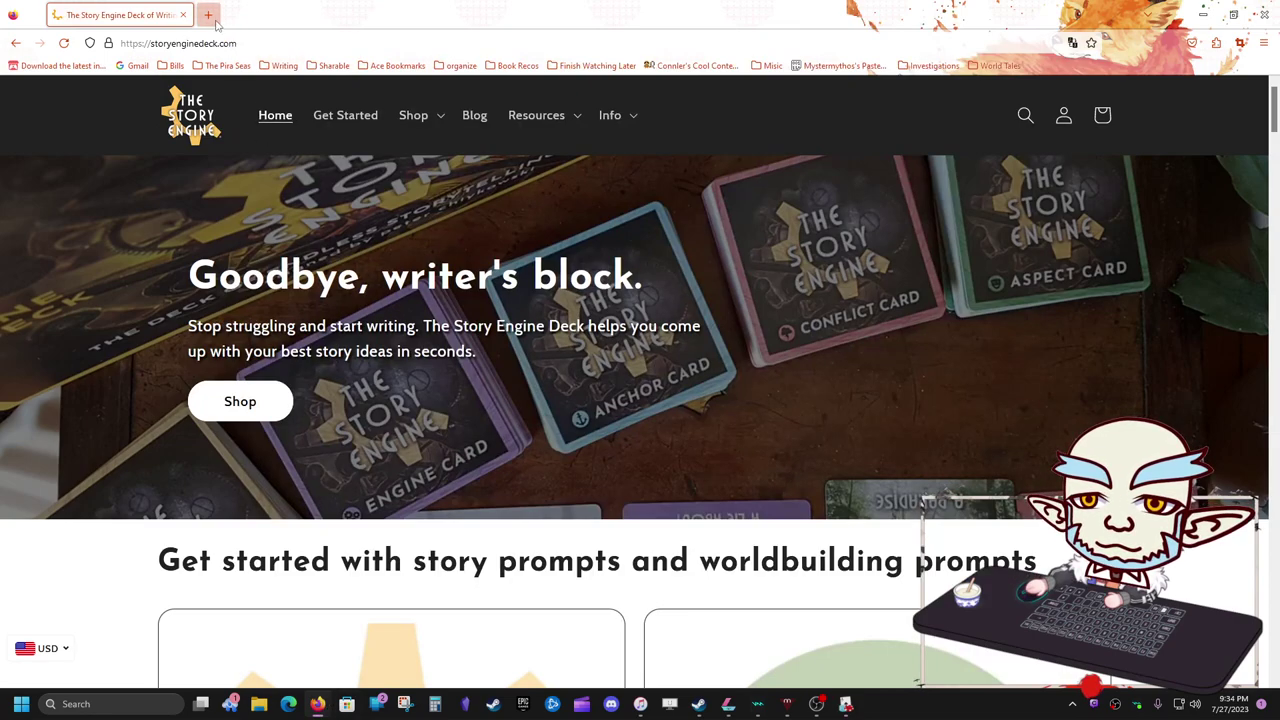
pyautogui.hotkey('ctrl', 'v')
pyautogui.press('Return')
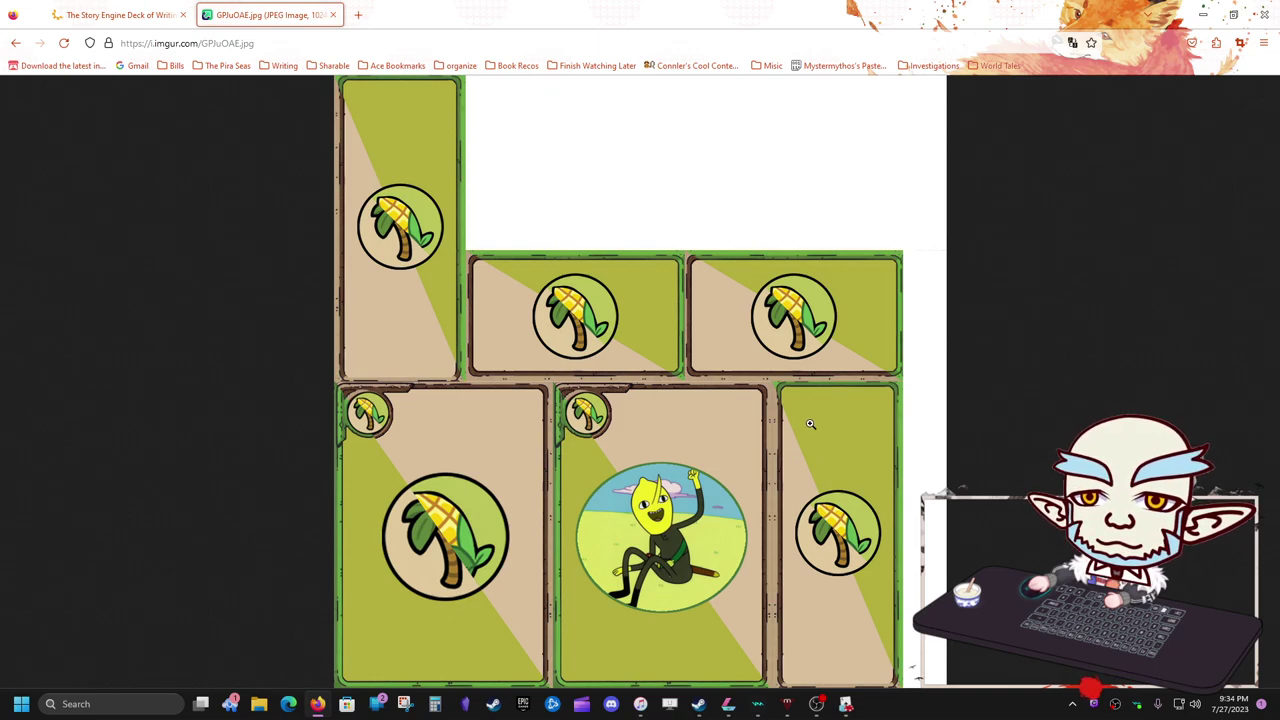
# Save the texture image as 'deck image template' in Desktop > Nooo, then close its tab
pyautogui.rightClick(625, 401)
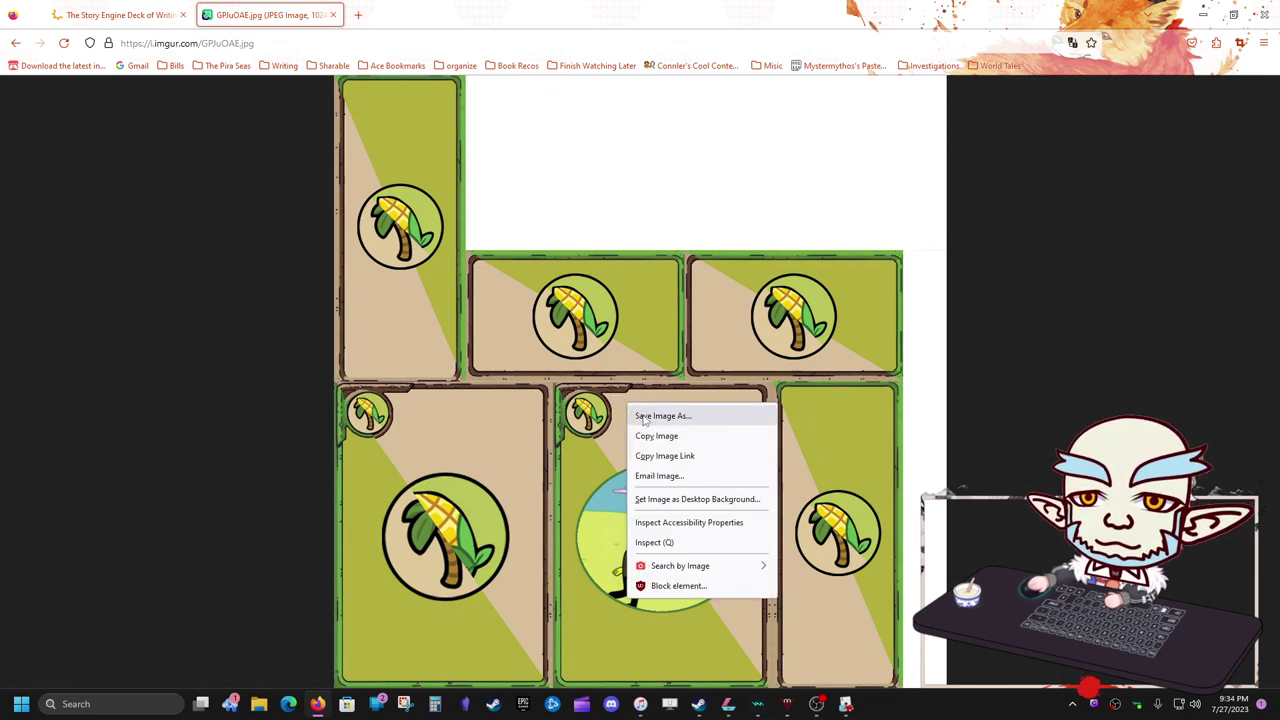
pyautogui.click(643, 415)
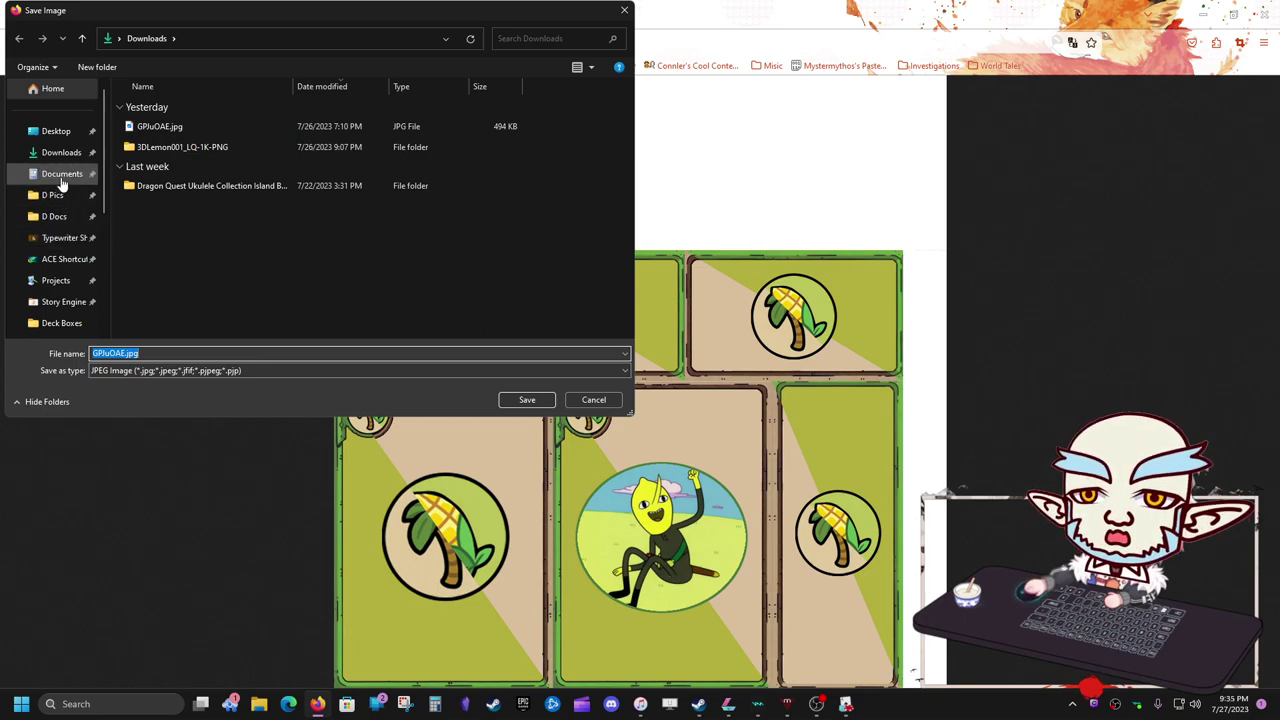
pyautogui.click(56, 131)
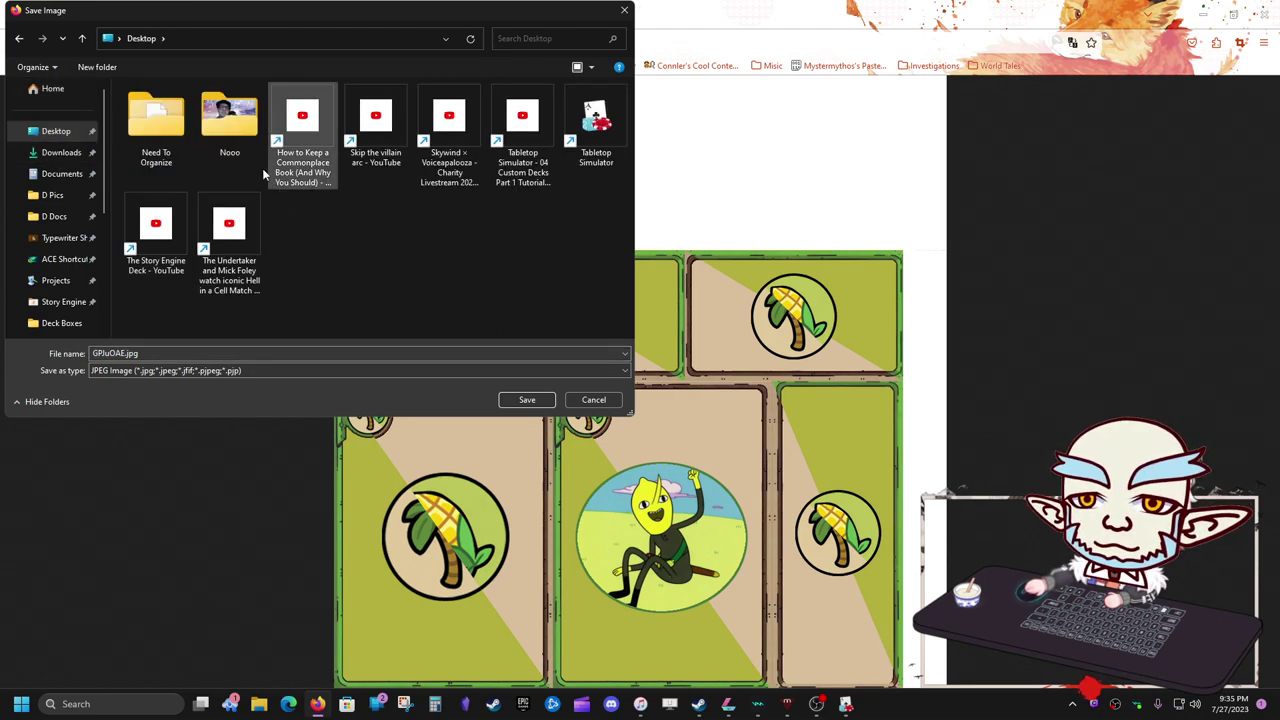
pyautogui.doubleClick(239, 143)
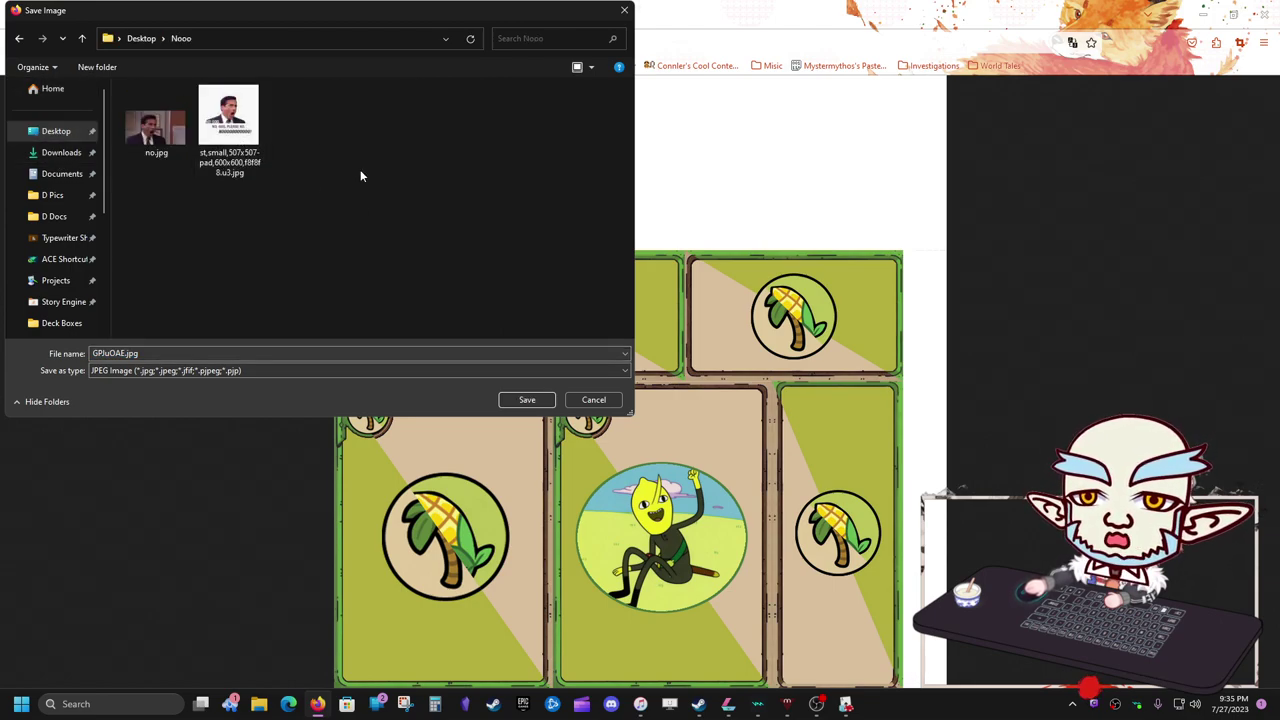
pyautogui.click(195, 352)
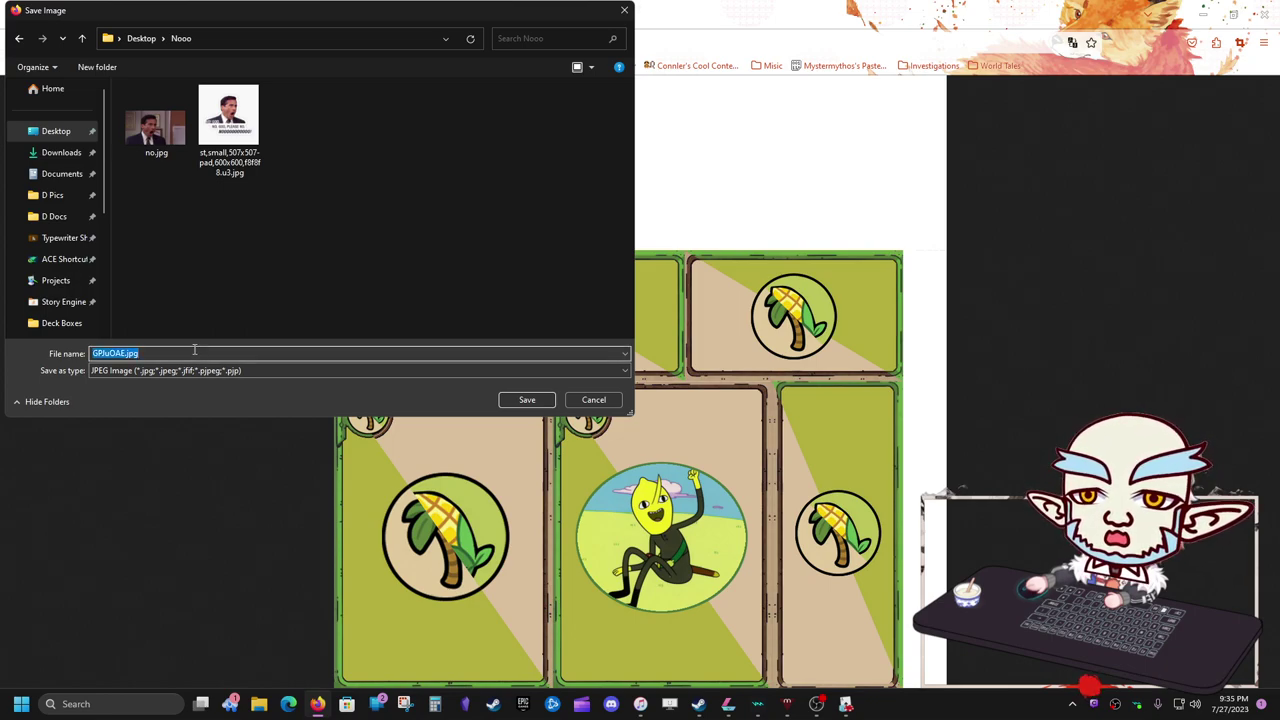
pyautogui.write('deck image')
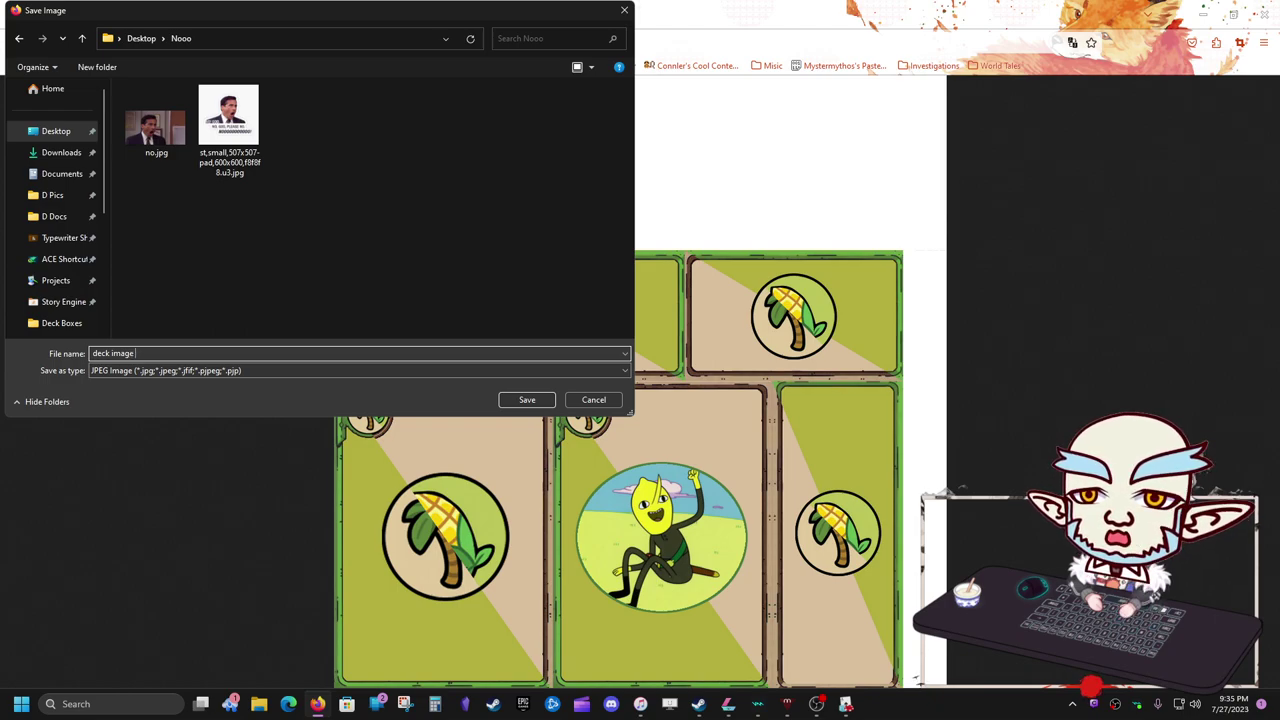
pyautogui.write(' templat')
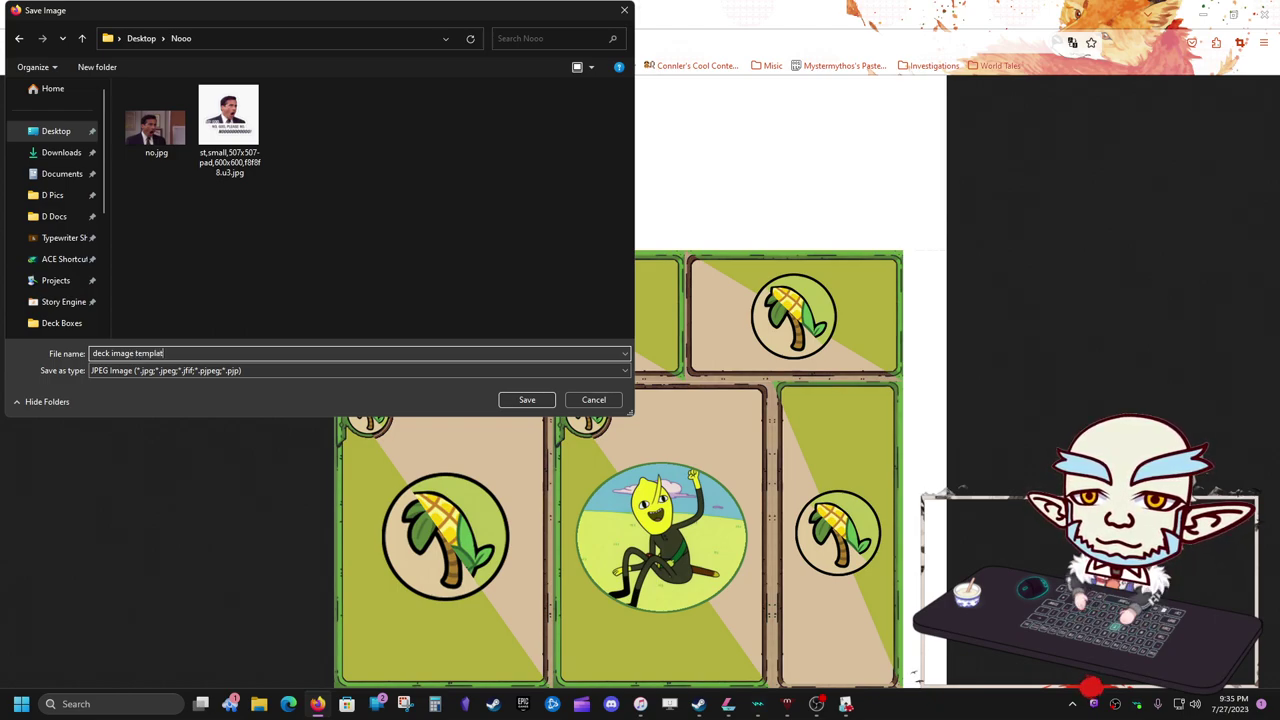
pyautogui.write('e')
pyautogui.press('Return')
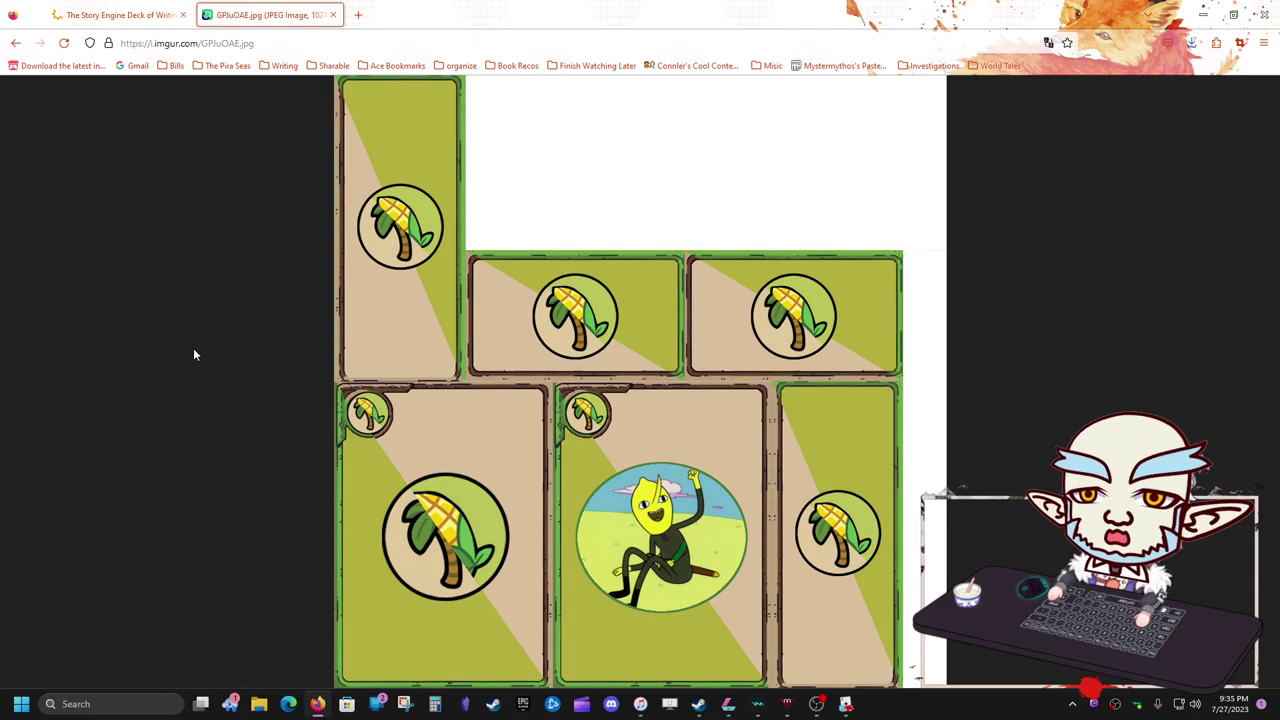
pyautogui.click(333, 15)
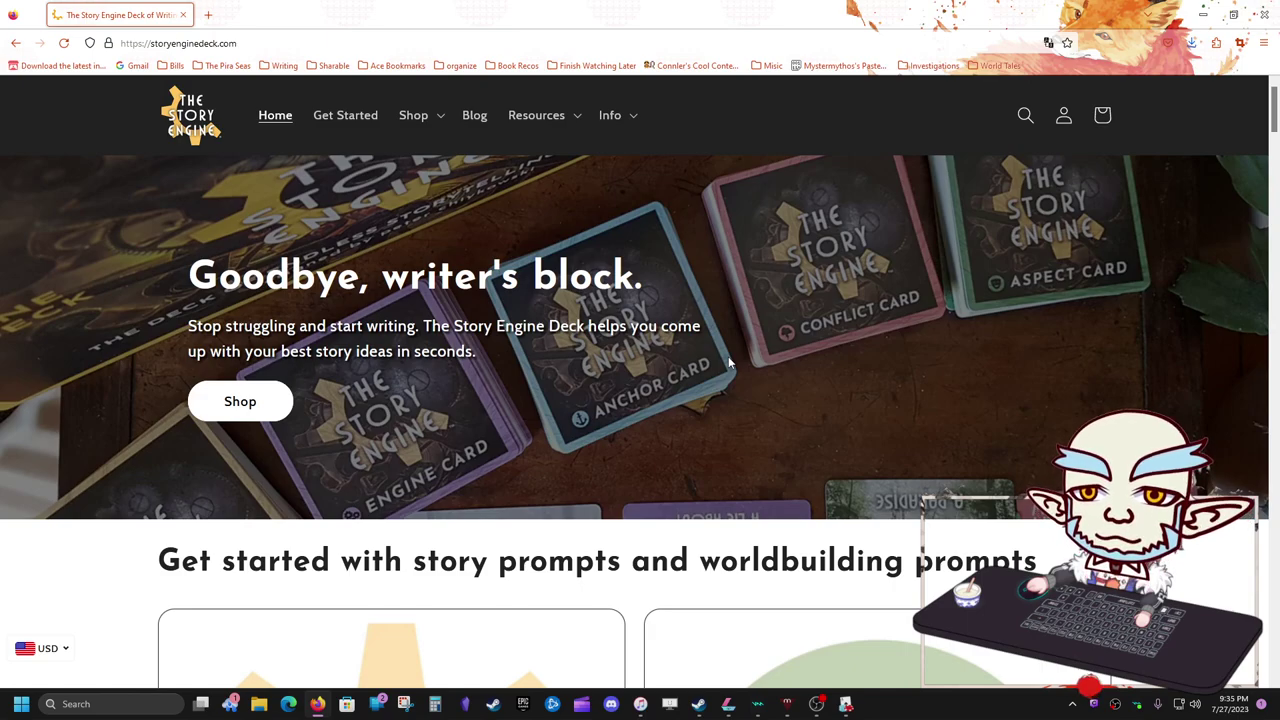
# Open the Horror Worldbuilding Expansion page via Shop > Worldbuilding Expansions, then minimize Firefox
pyautogui.scroll(-10, 729, 364)
pyautogui.scroll(4, 728, 365)
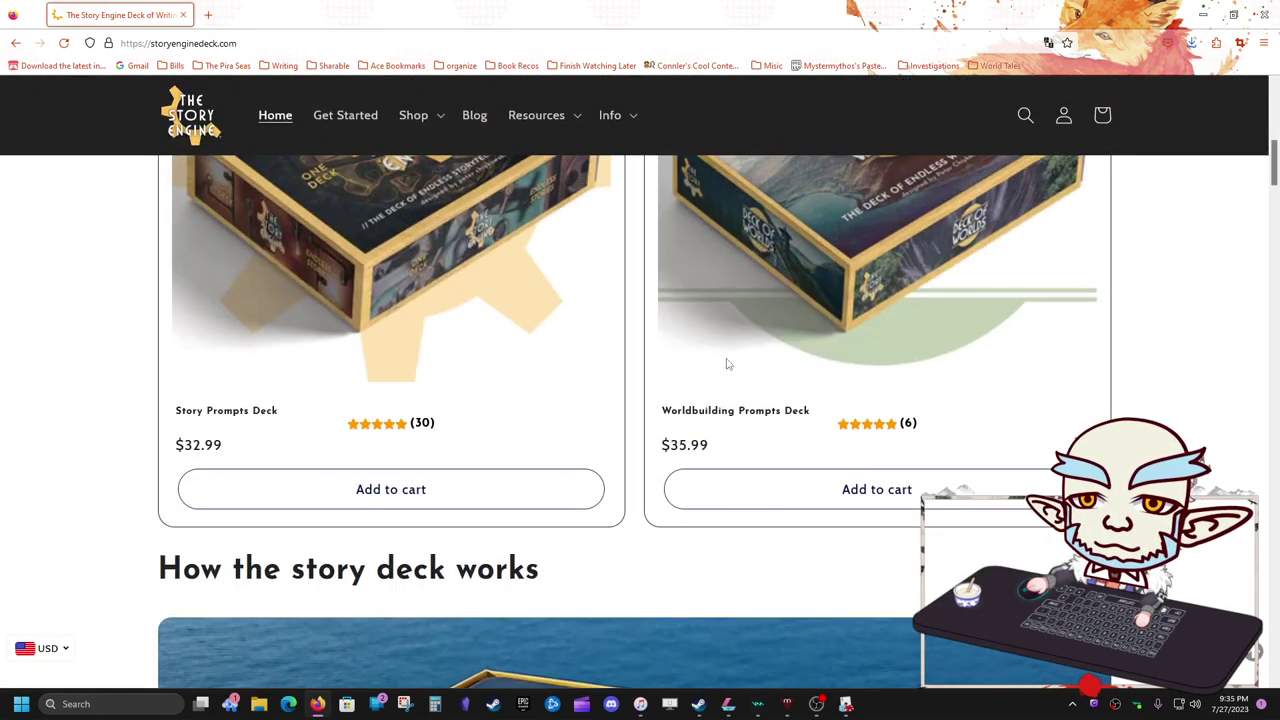
pyautogui.scroll(6, 728, 364)
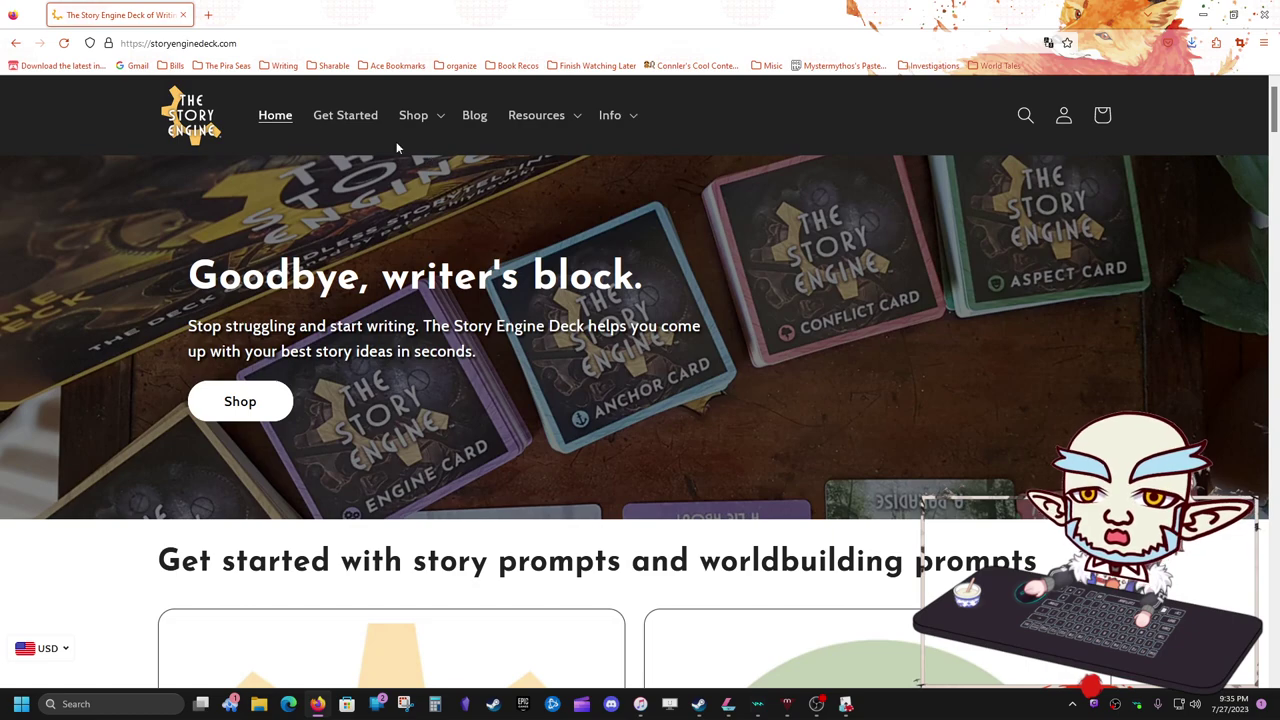
pyautogui.click(416, 127)
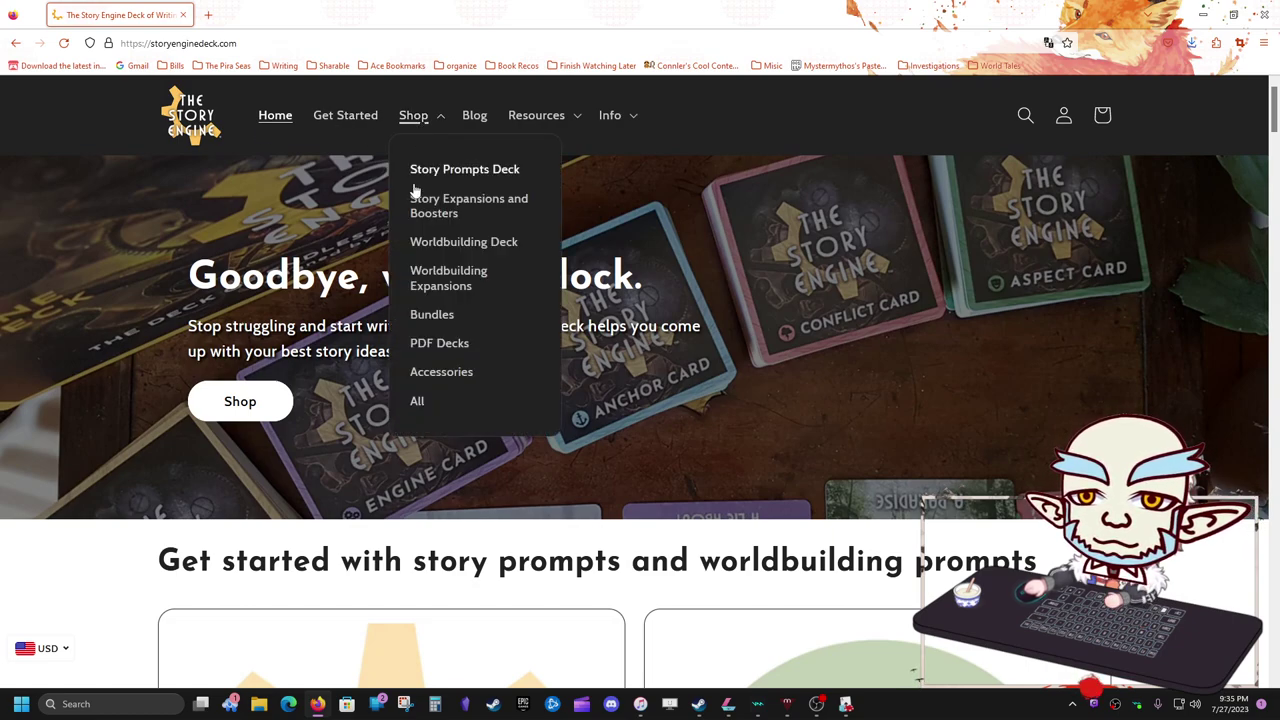
pyautogui.click(448, 284)
pyautogui.scroll(-3, 527, 372)
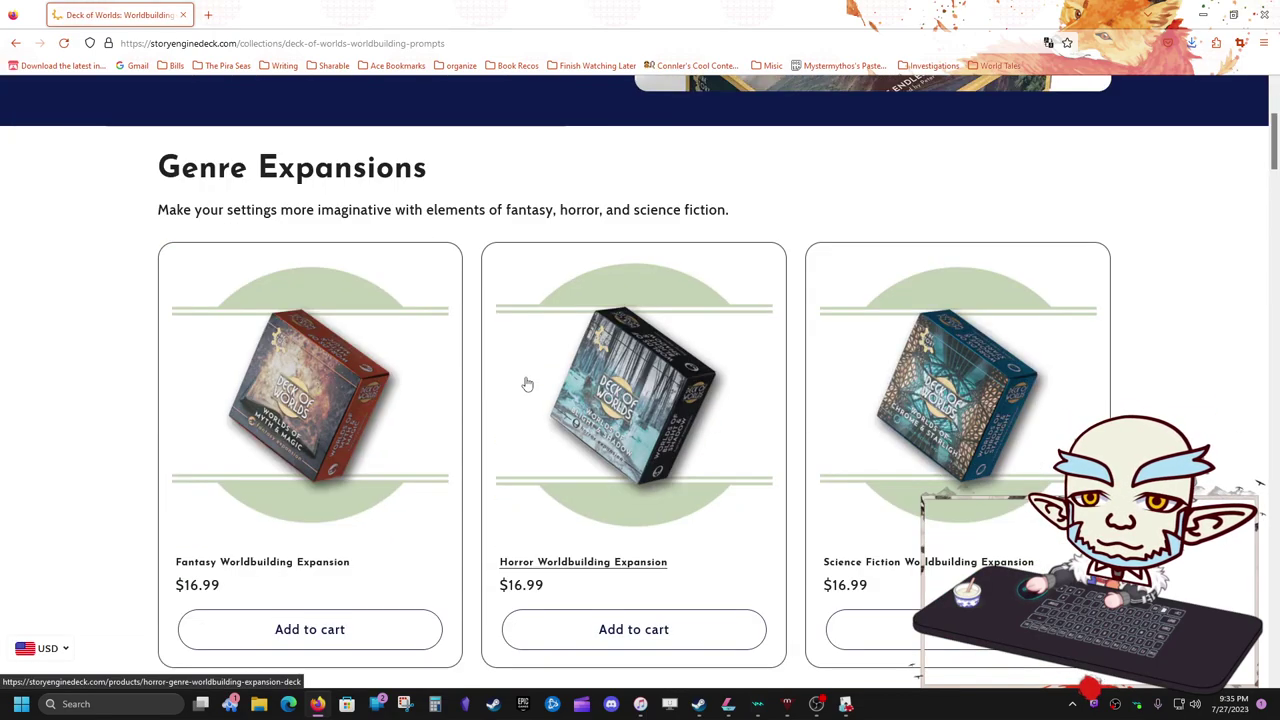
pyautogui.click(660, 350)
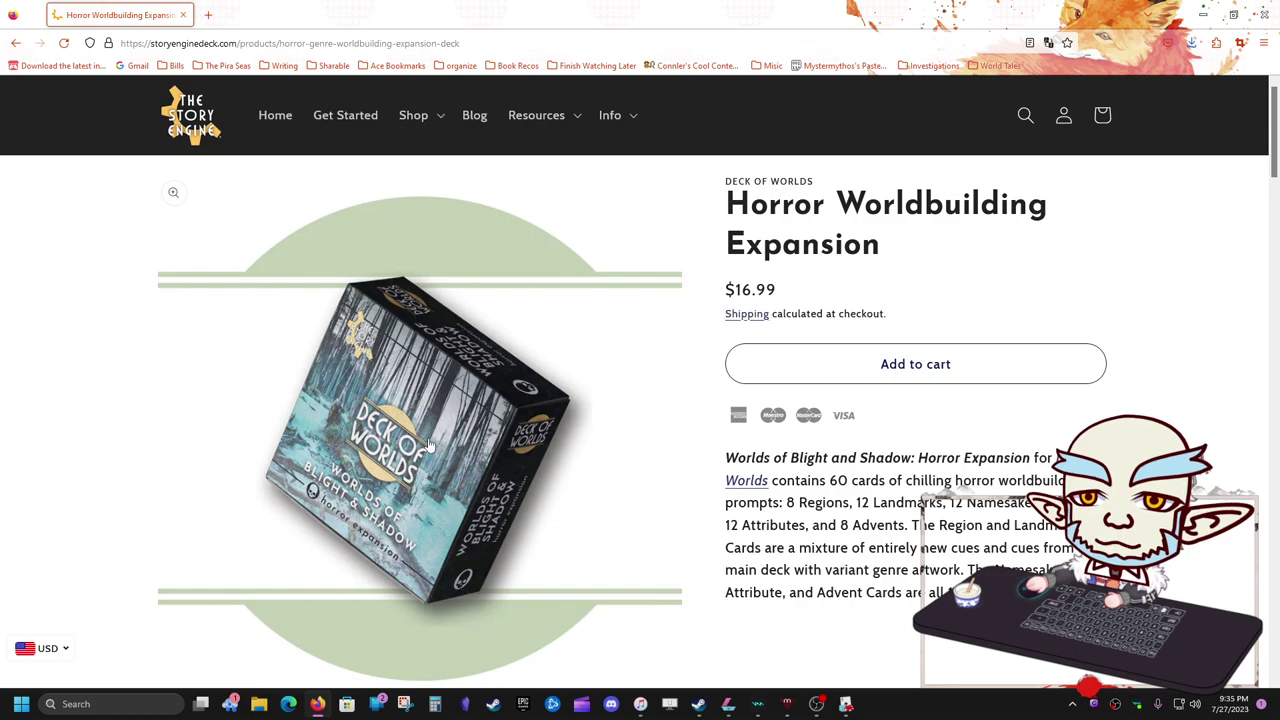
pyautogui.scroll(-4, 452, 466)
pyautogui.scroll(3, 462, 453)
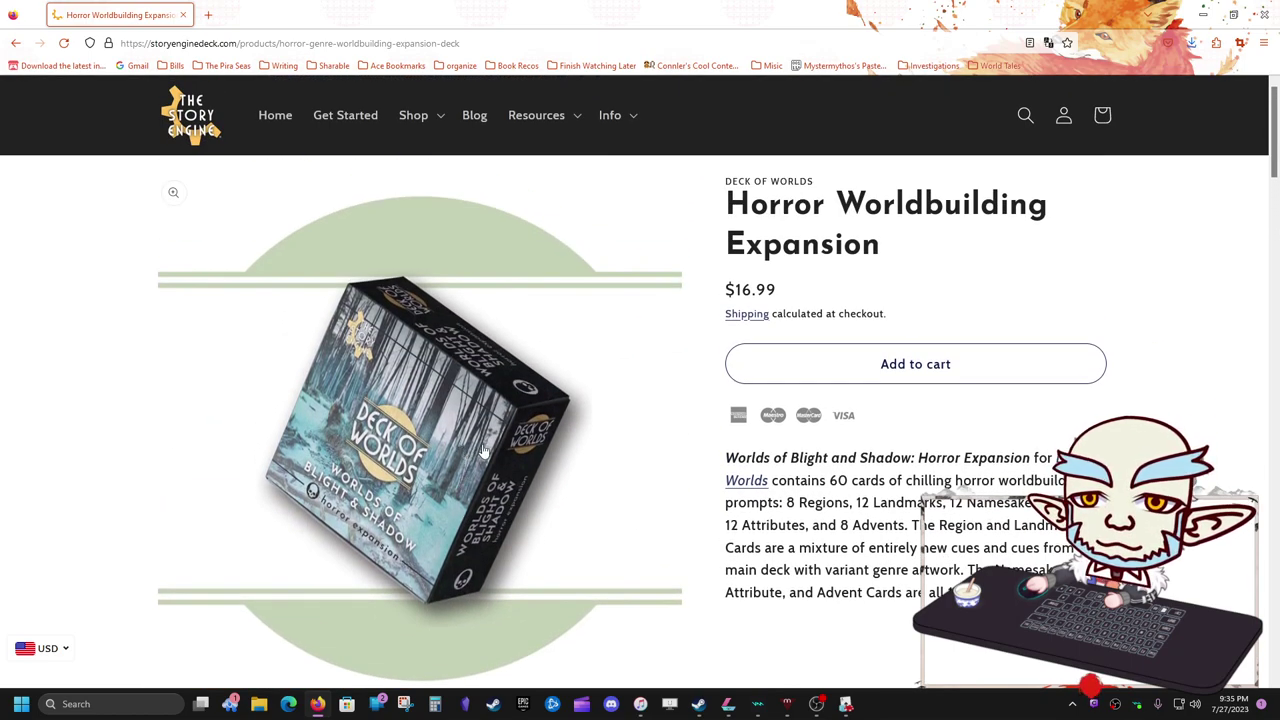
pyautogui.click(1205, 15)
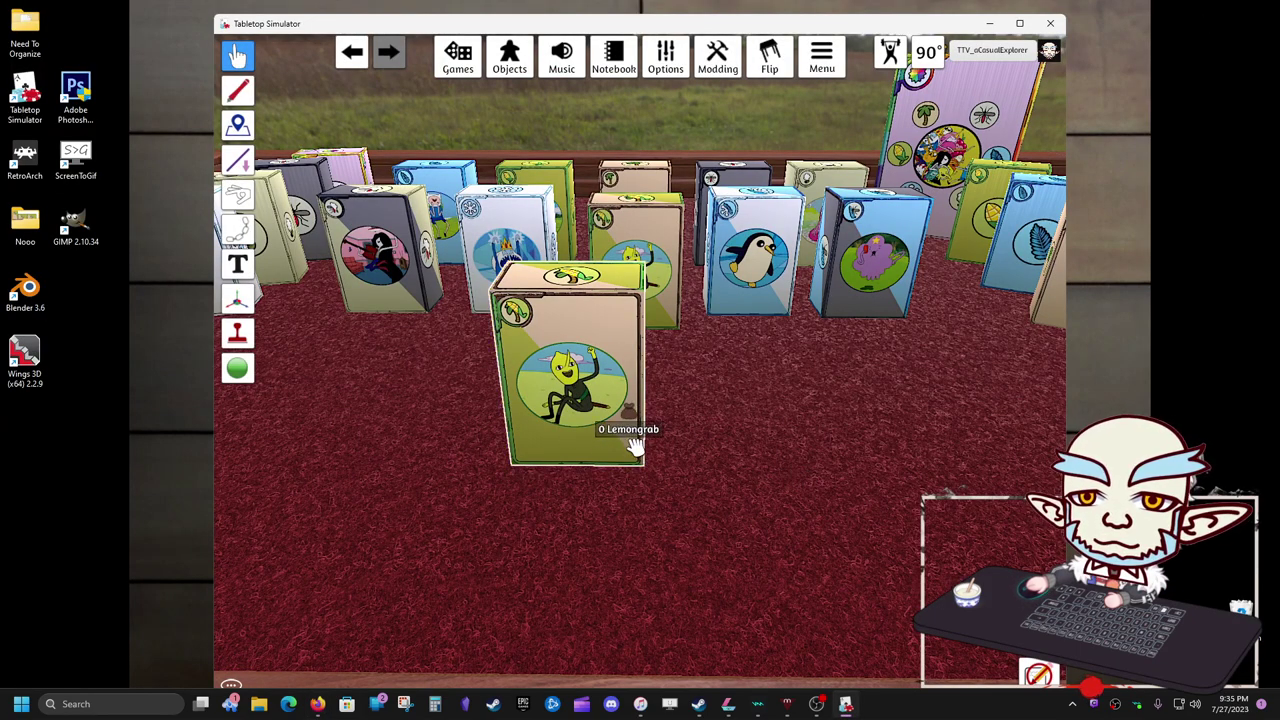
# Flip the Lemongrab box over and back, quit Tabletop Simulator with Alt+F4, and launch Photoshop
pyautogui.press('e')
pyautogui.press('e')
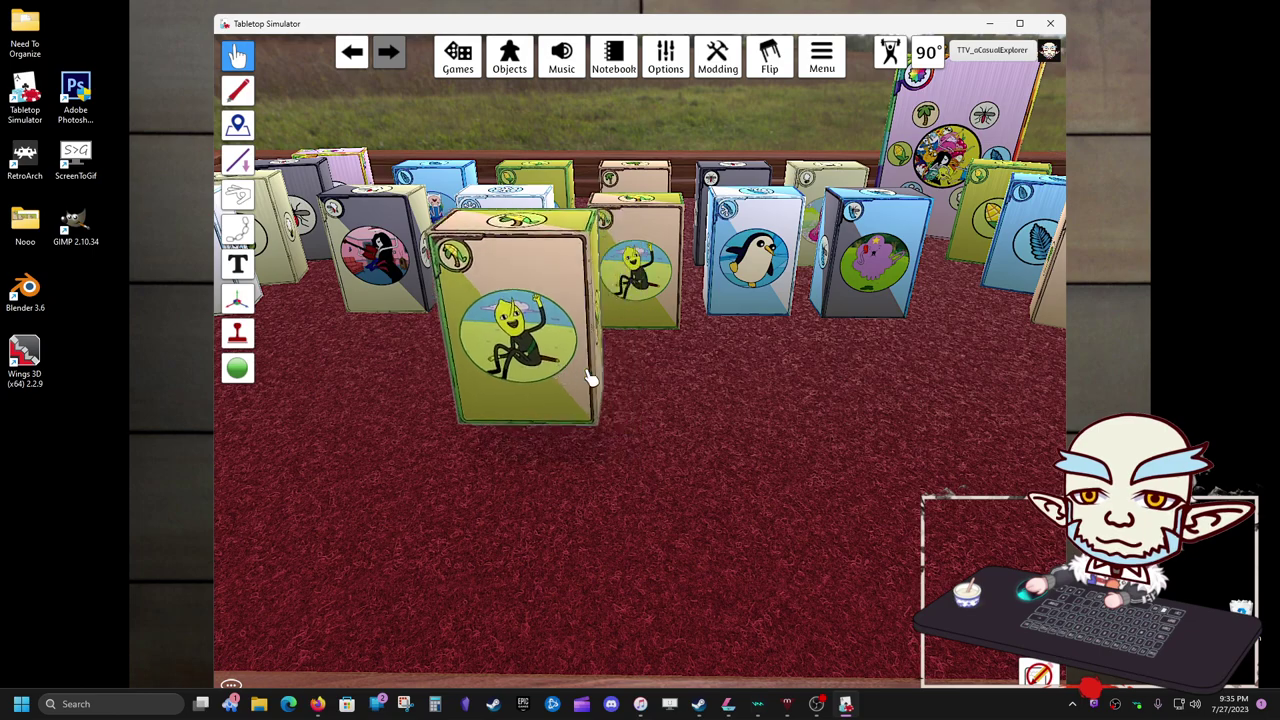
pyautogui.press('q')
pyautogui.press('q')
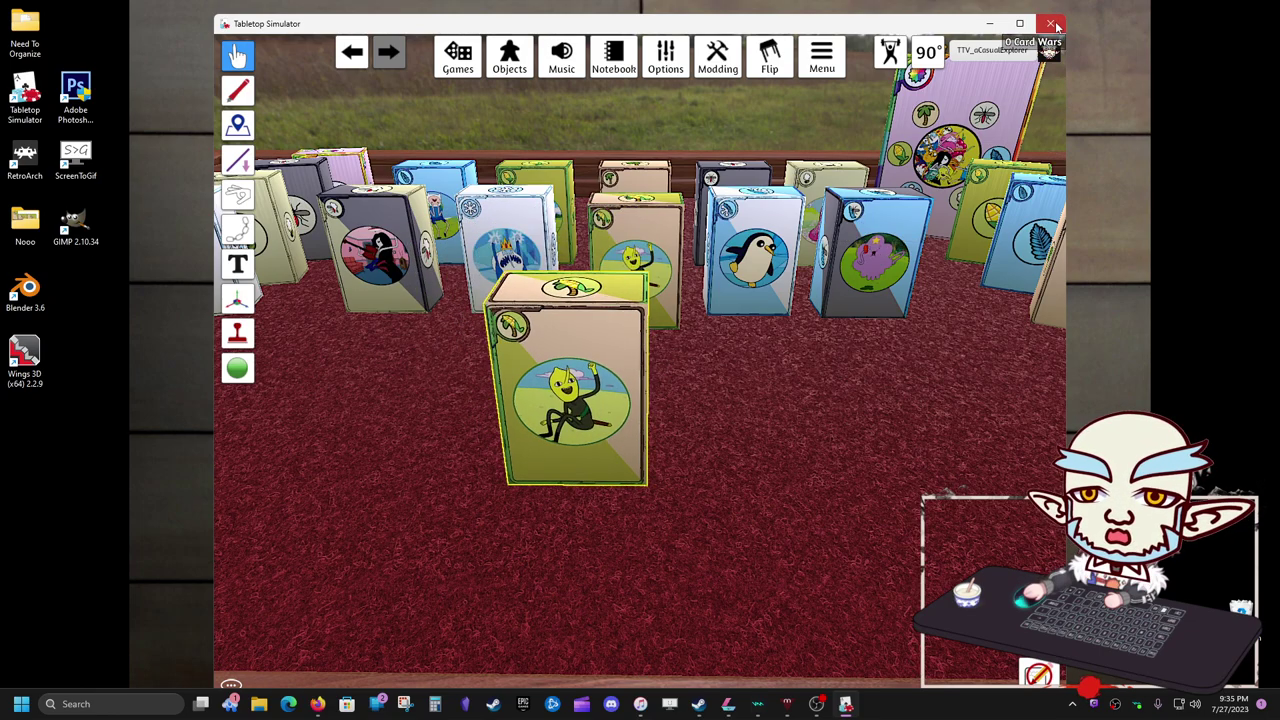
pyautogui.hotkey('alt', 'F4')
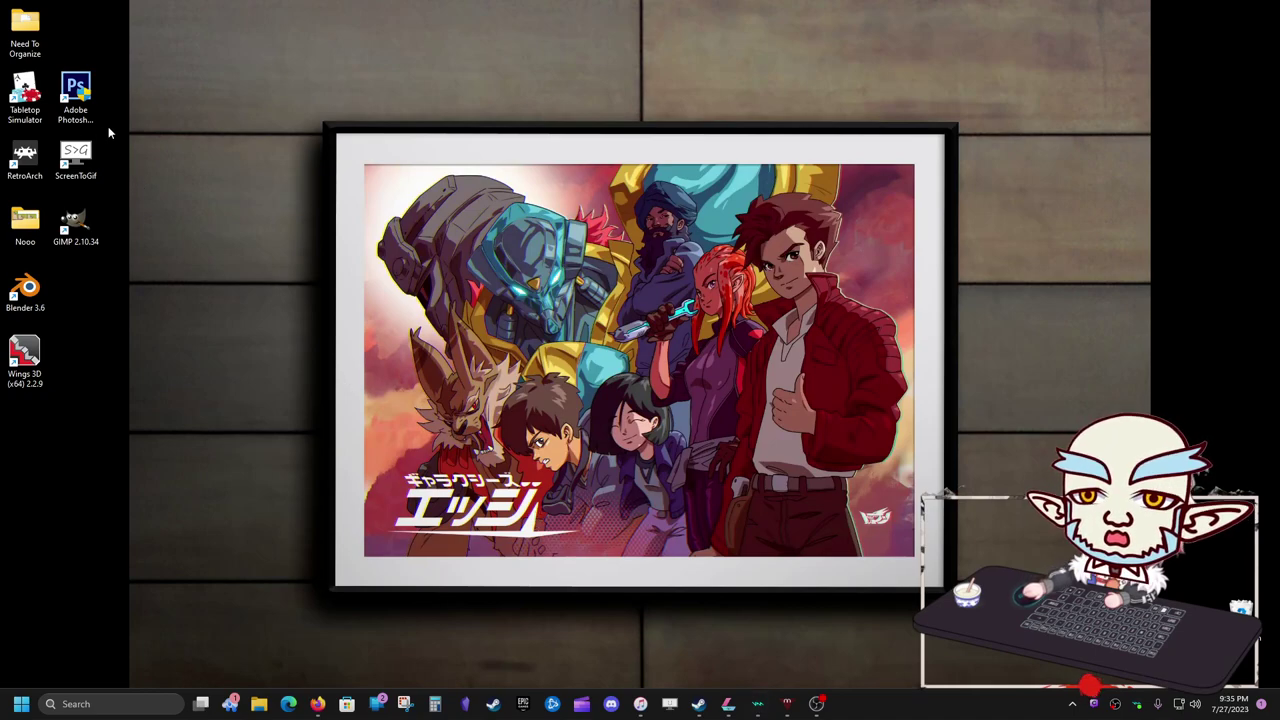
pyautogui.doubleClick(76, 105)
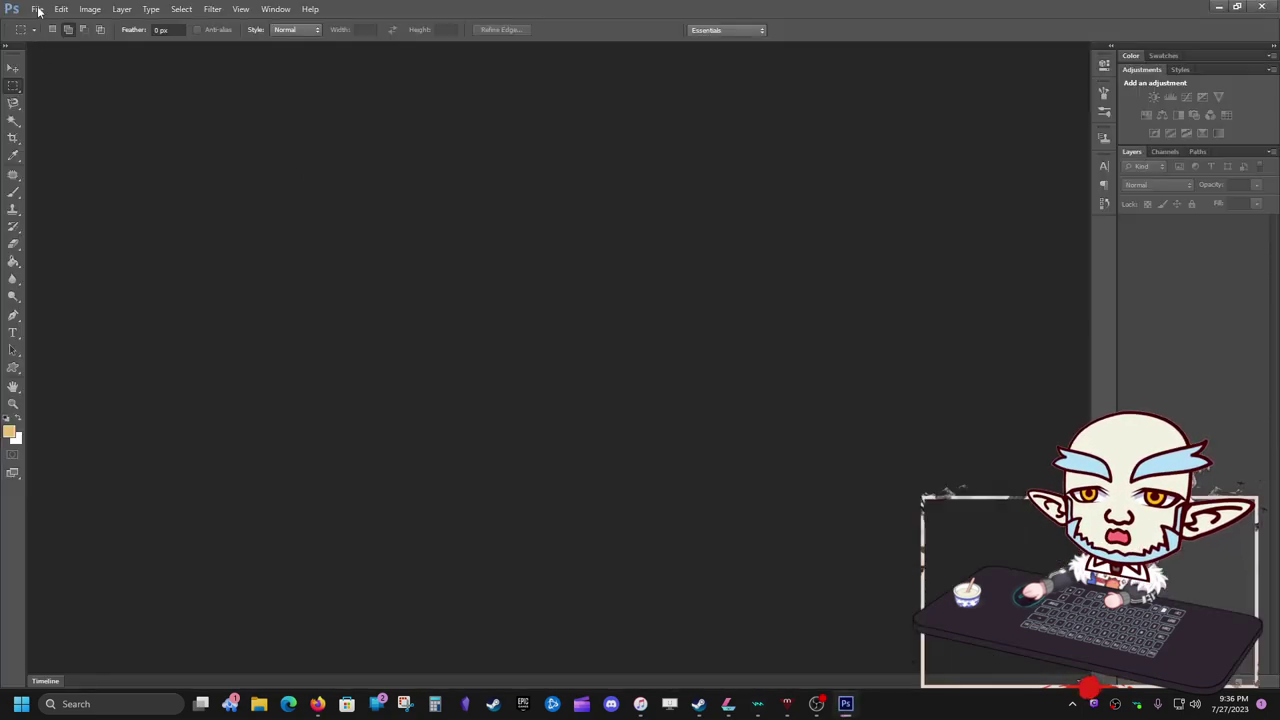
# Open deck image template.jpg from the Nooo folder on the Desktop
pyautogui.click(37, 10)
pyautogui.click(45, 23)
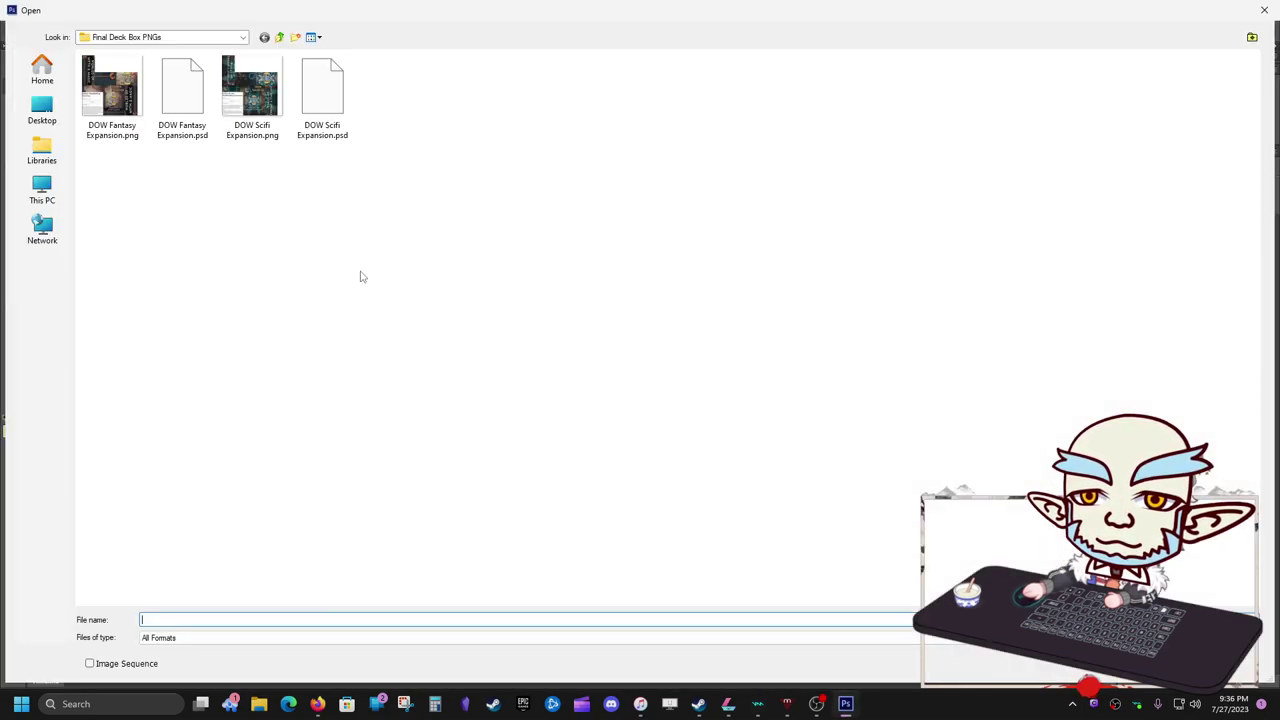
pyautogui.click(42, 110)
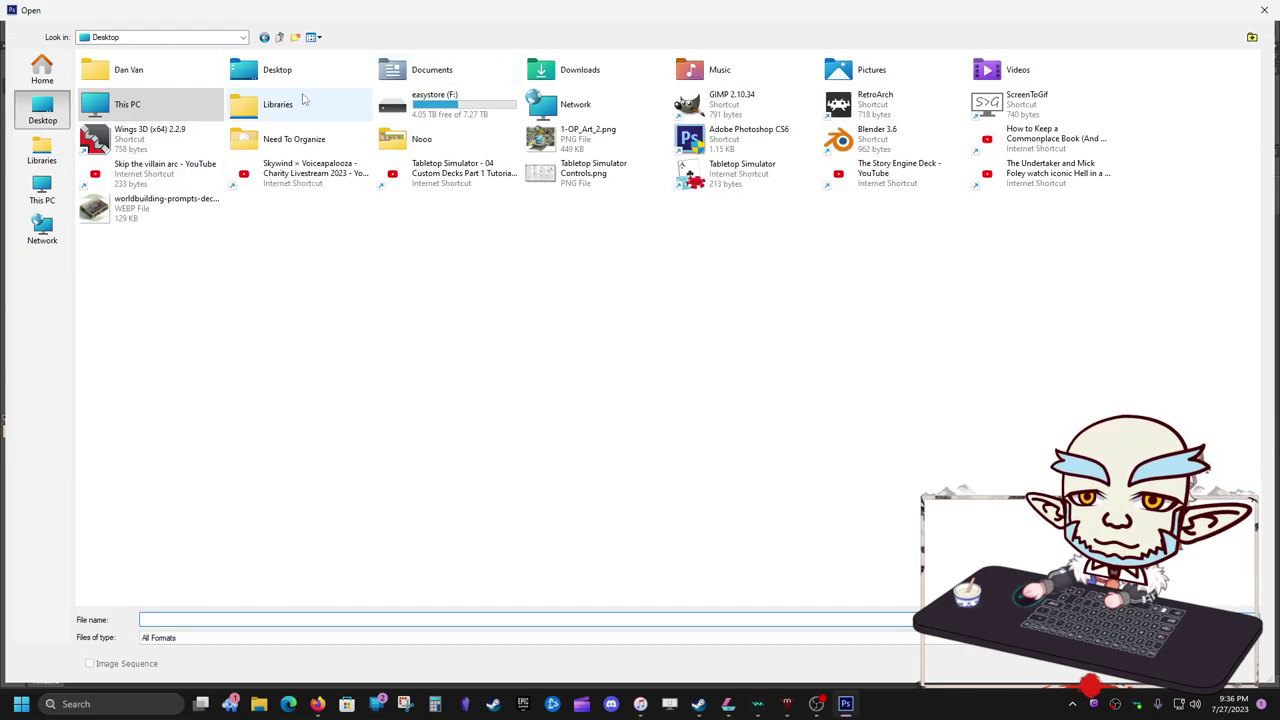
pyautogui.doubleClick(425, 142)
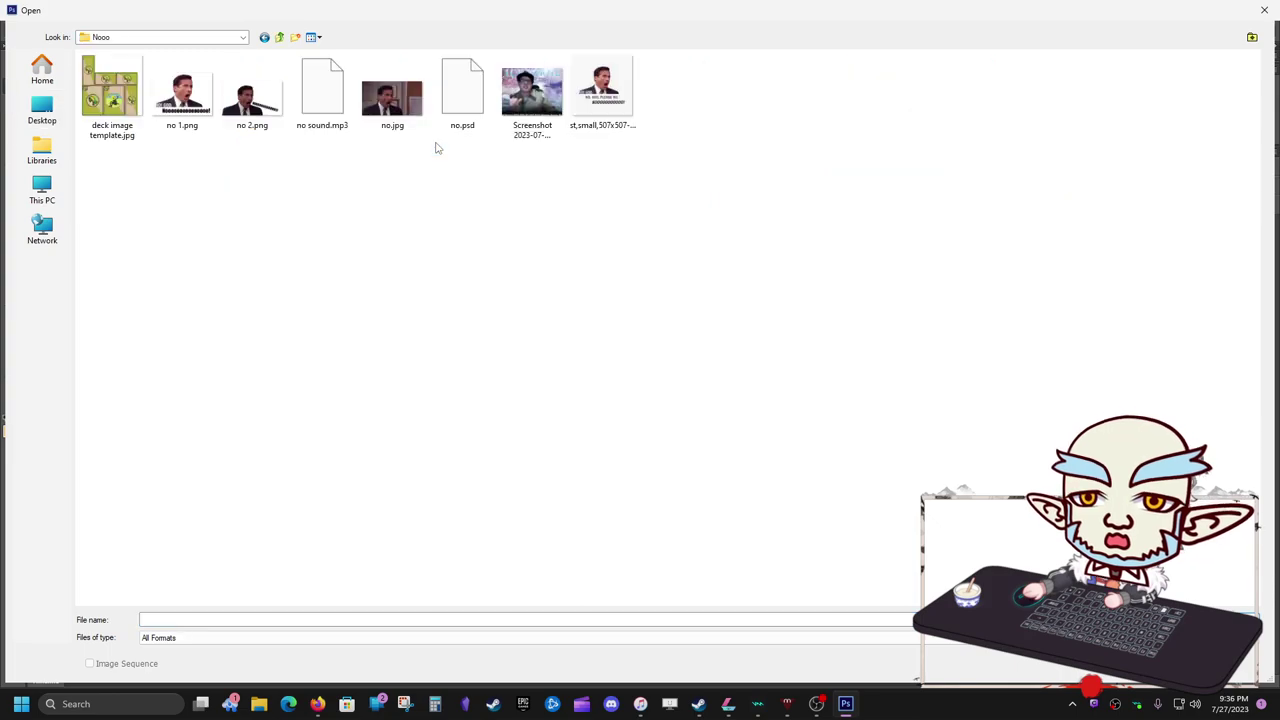
pyautogui.click(150, 130)
pyautogui.click(1195, 620)
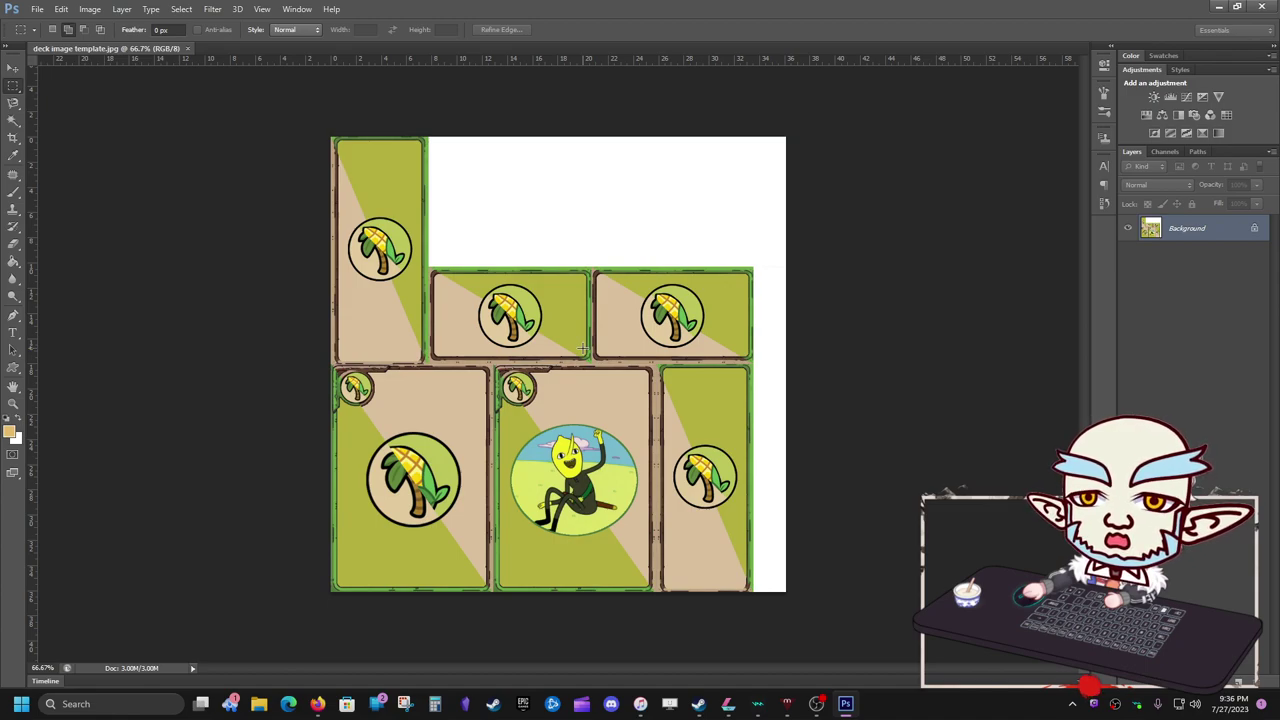
# Open the horror expansion cover from D: > D Projects > Story Engine Deck Pics > Assets > art > DOW Expansions
pyautogui.click(37, 9)
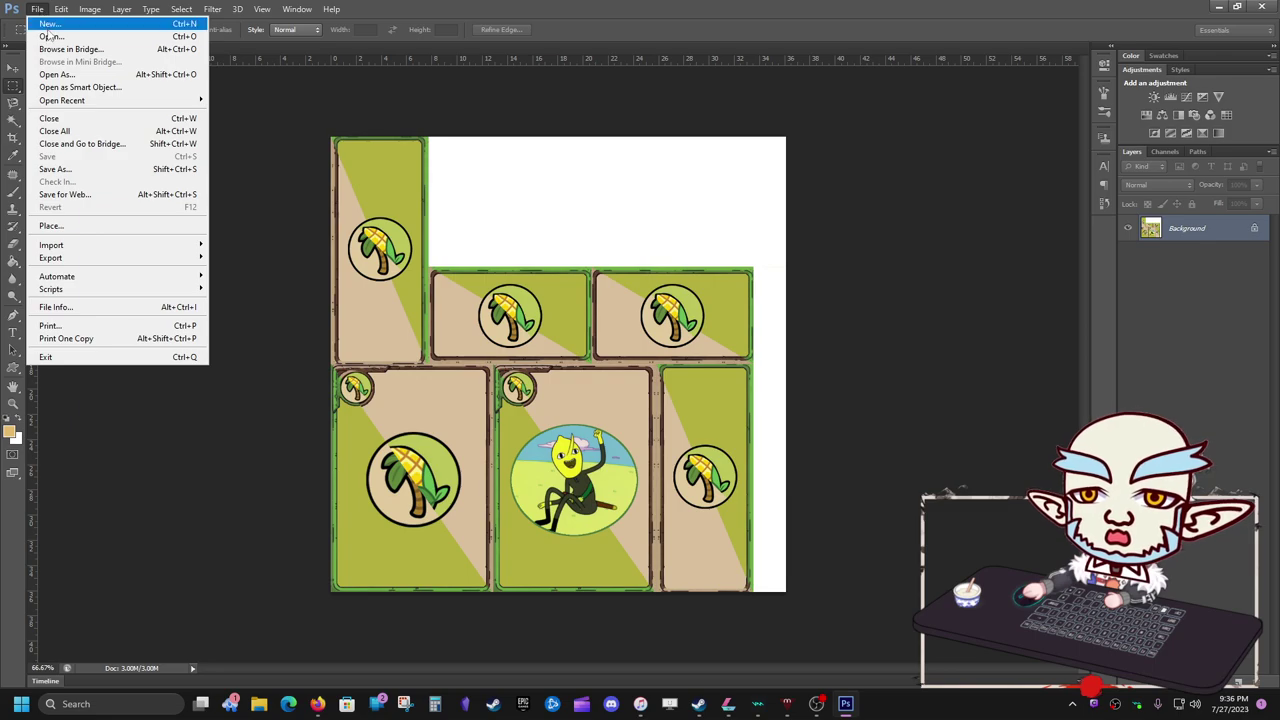
pyautogui.click(50, 37)
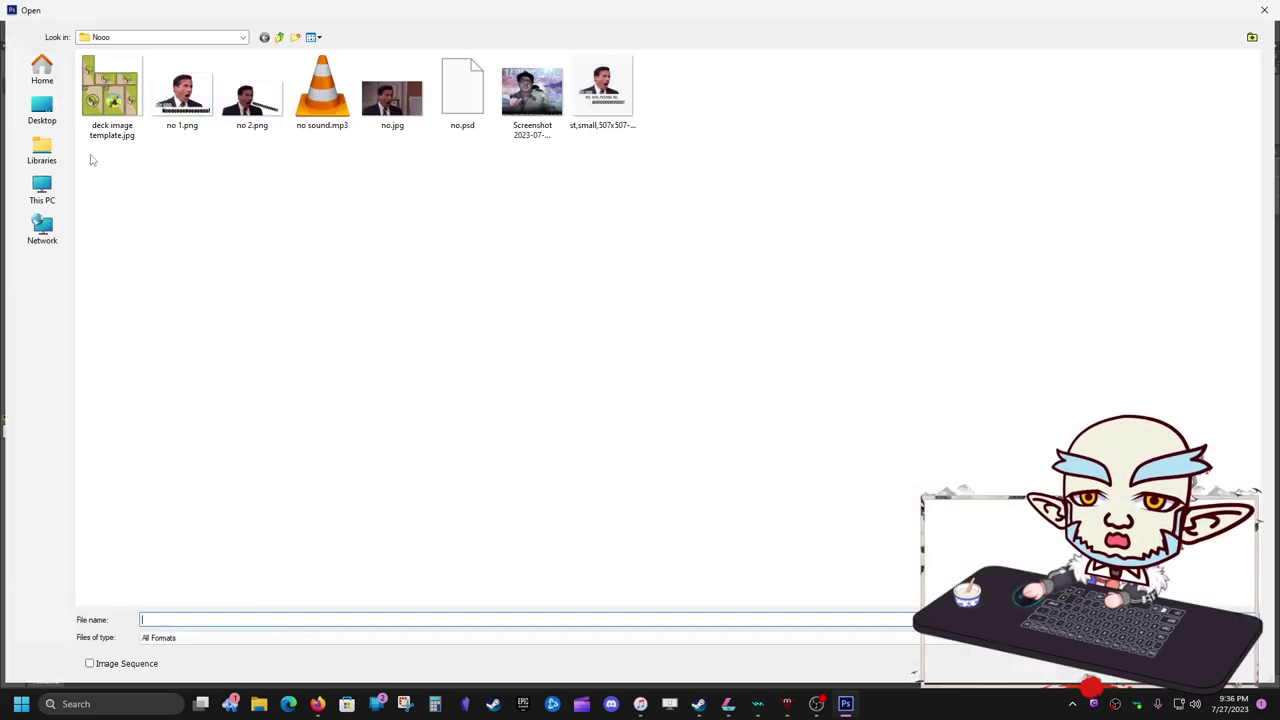
pyautogui.click(42, 190)
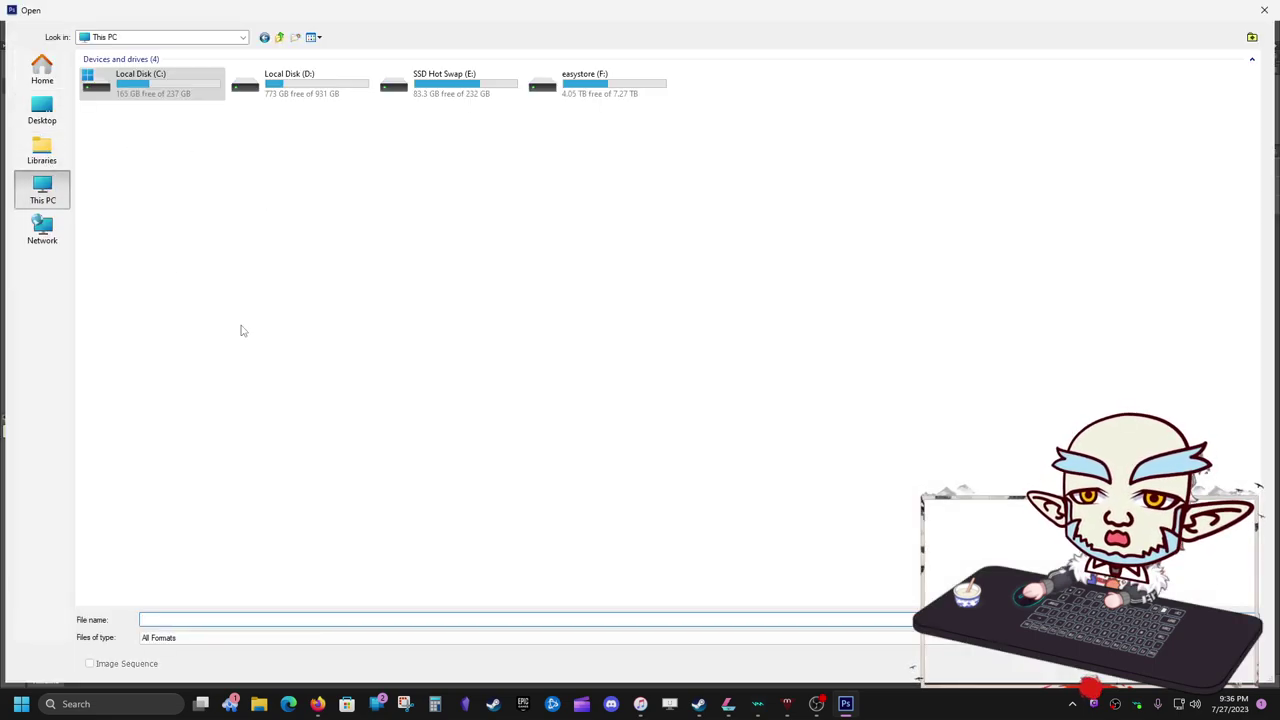
pyautogui.click(322, 98)
pyautogui.doubleClick(322, 98)
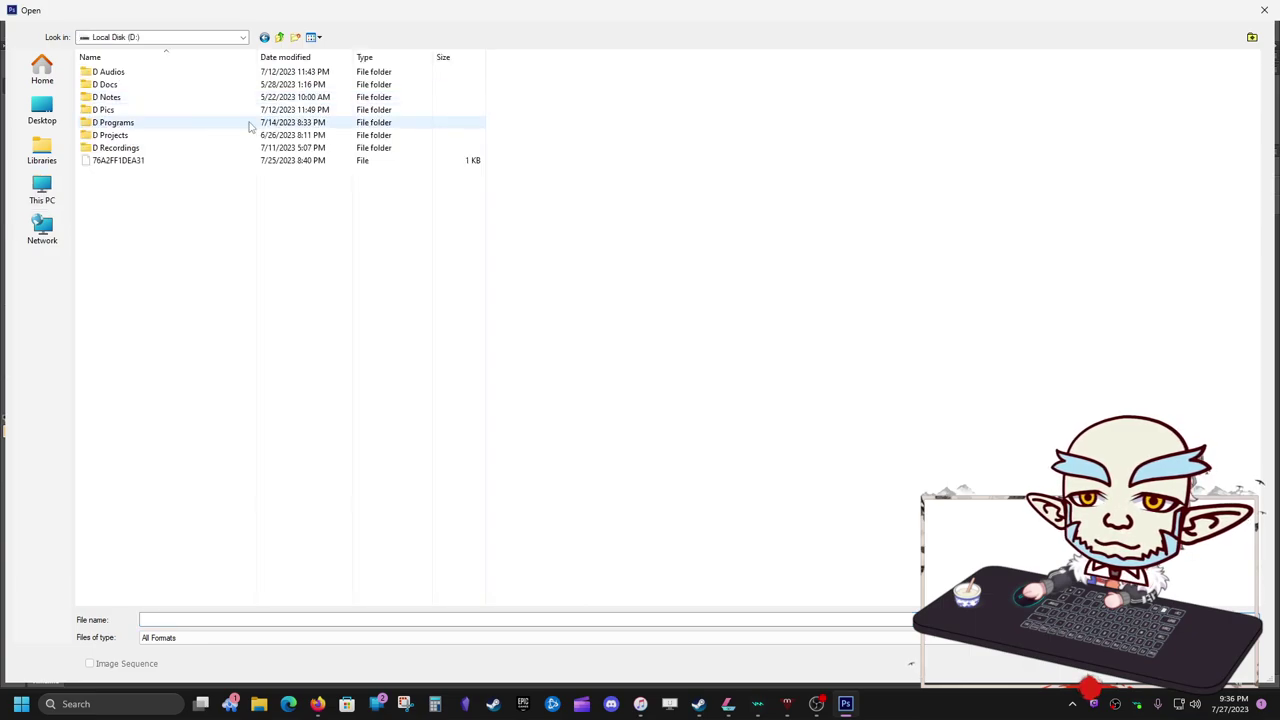
pyautogui.doubleClick(160, 141)
pyautogui.doubleClick(136, 76)
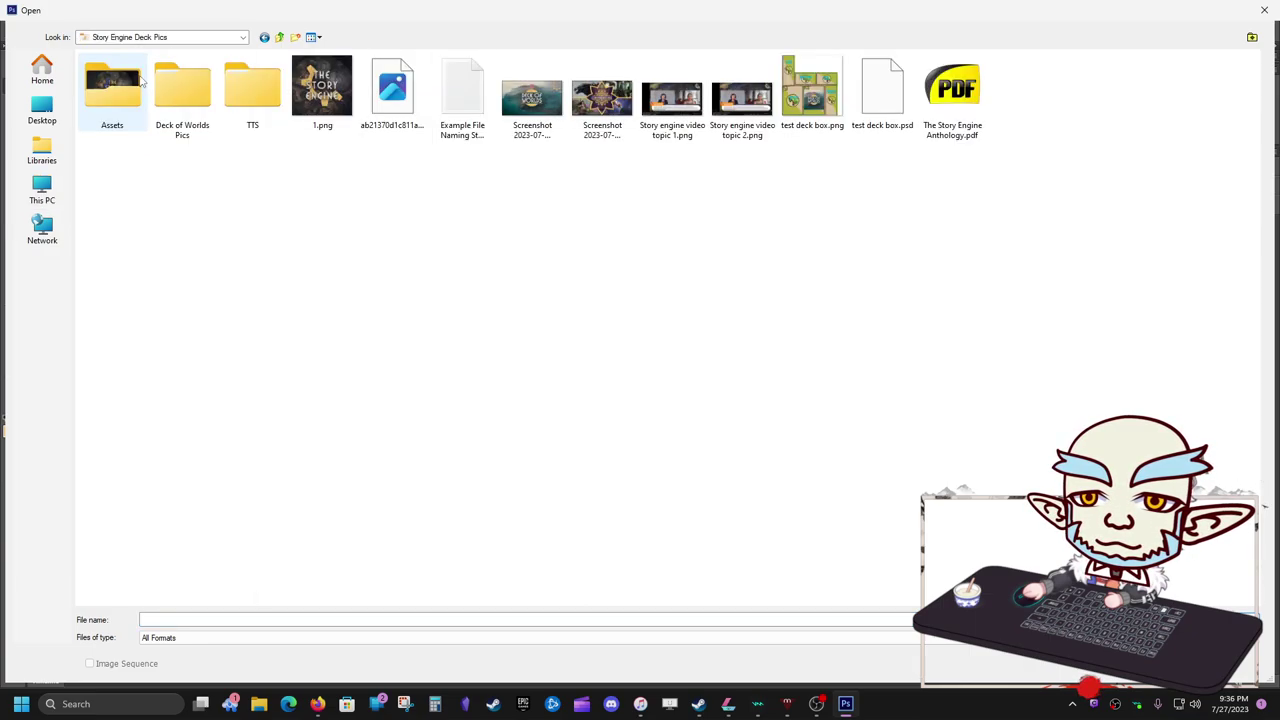
pyautogui.doubleClick(121, 100)
pyautogui.doubleClick(121, 100)
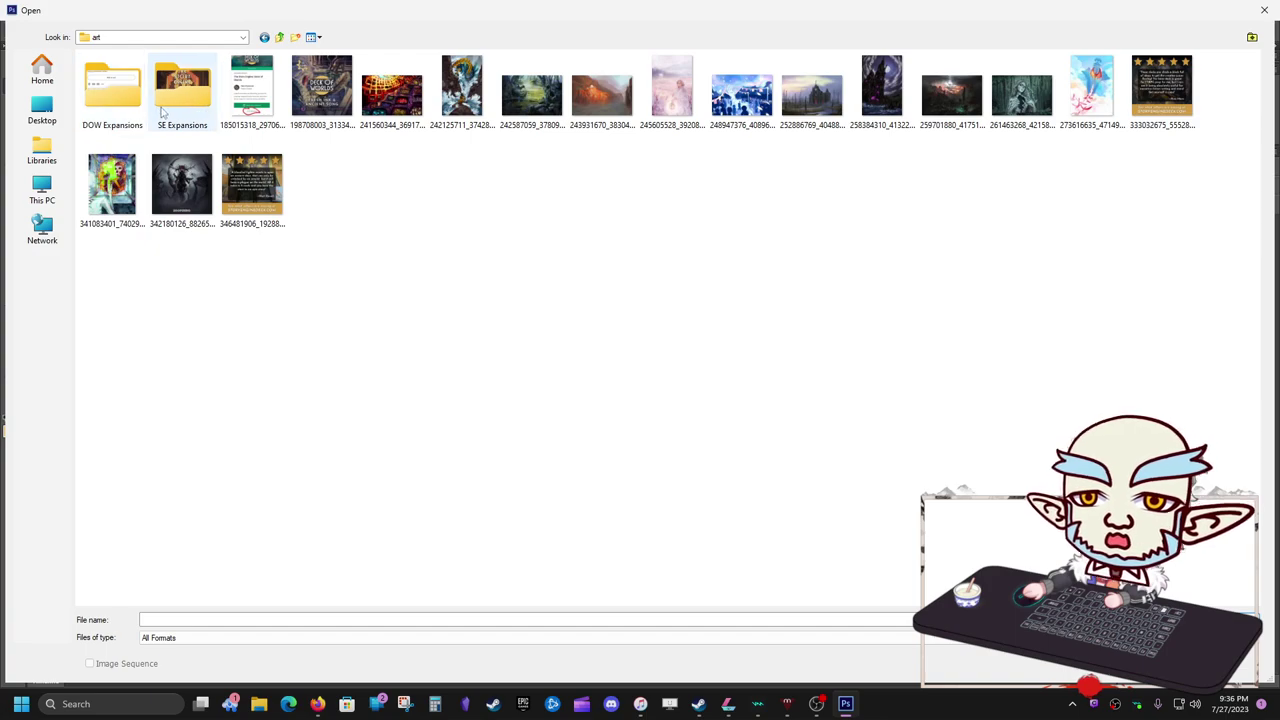
pyautogui.doubleClick(106, 108)
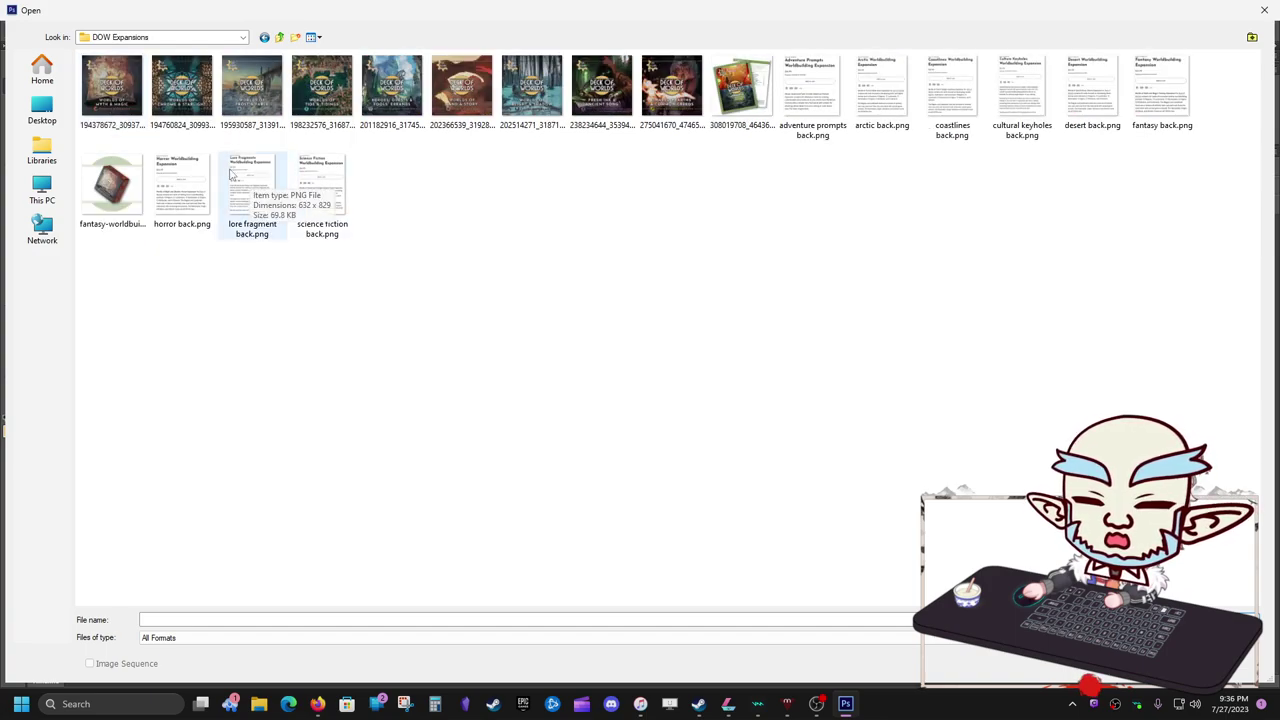
pyautogui.click(531, 137)
pyautogui.press('Return')
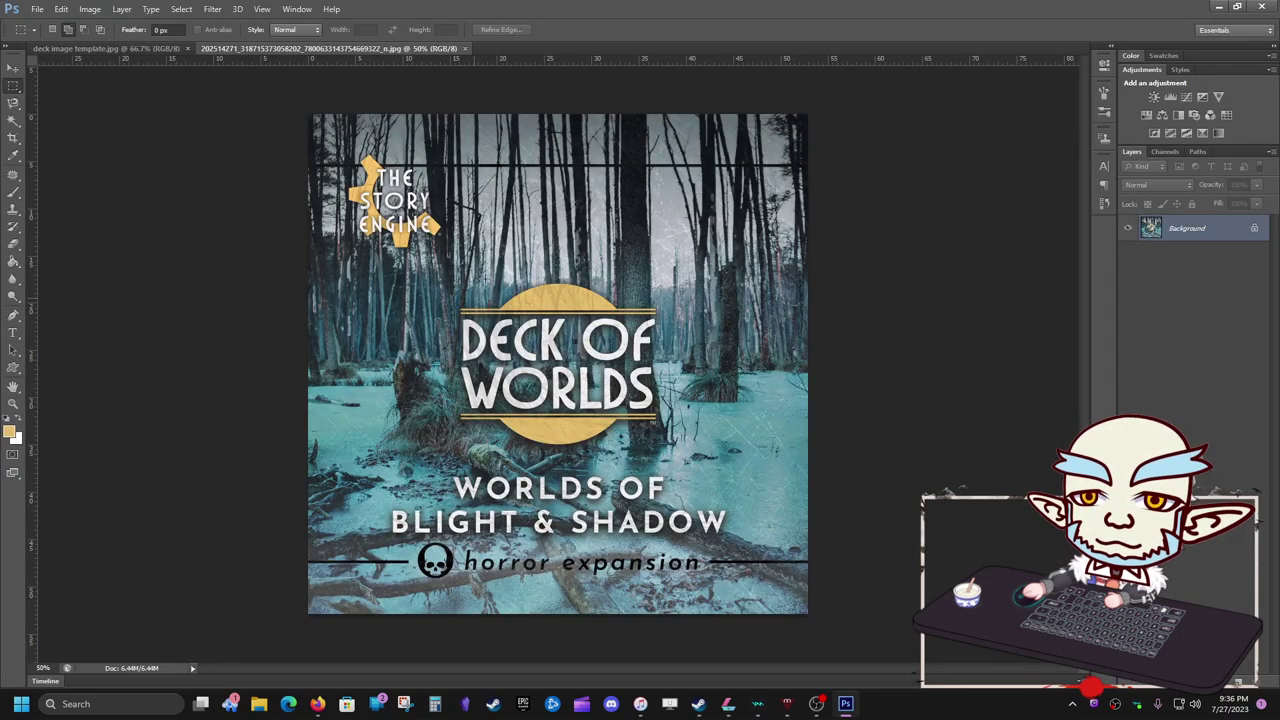
# Compare the template and horror cover tabs, then convert the cover's Background into Layer 0
pyautogui.click(140, 48)
pyautogui.click(226, 50)
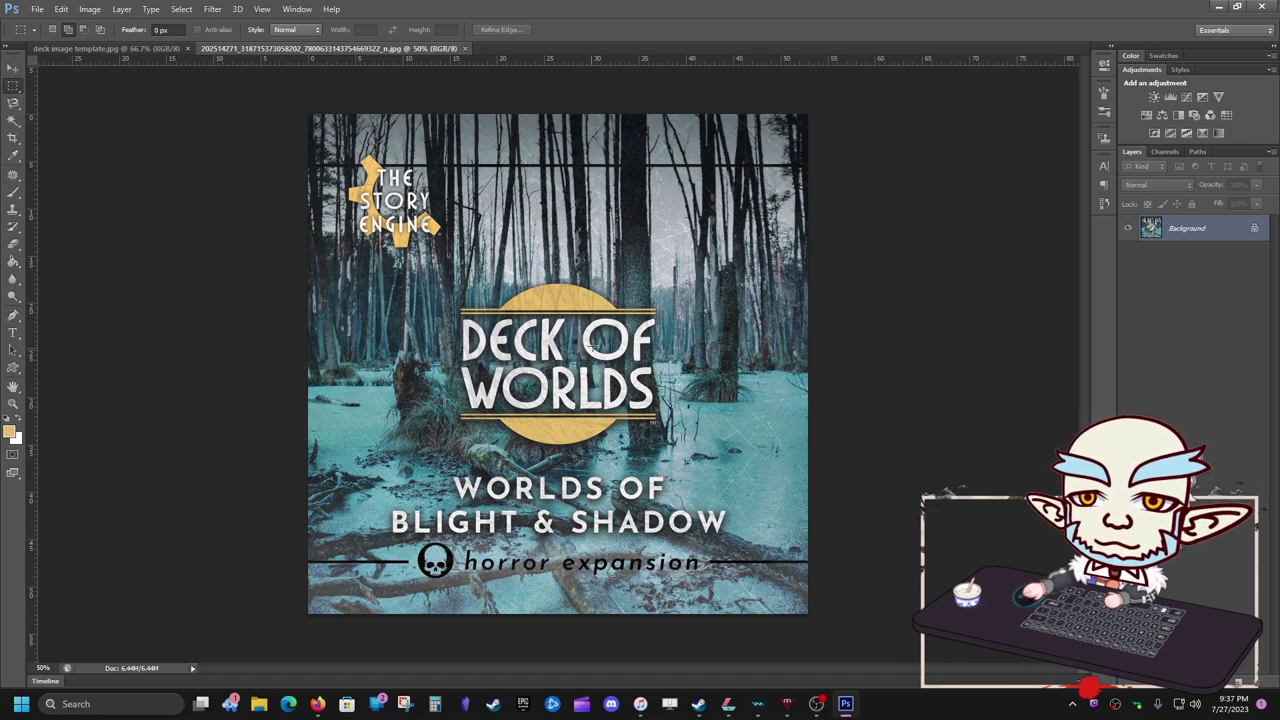
pyautogui.click(160, 48)
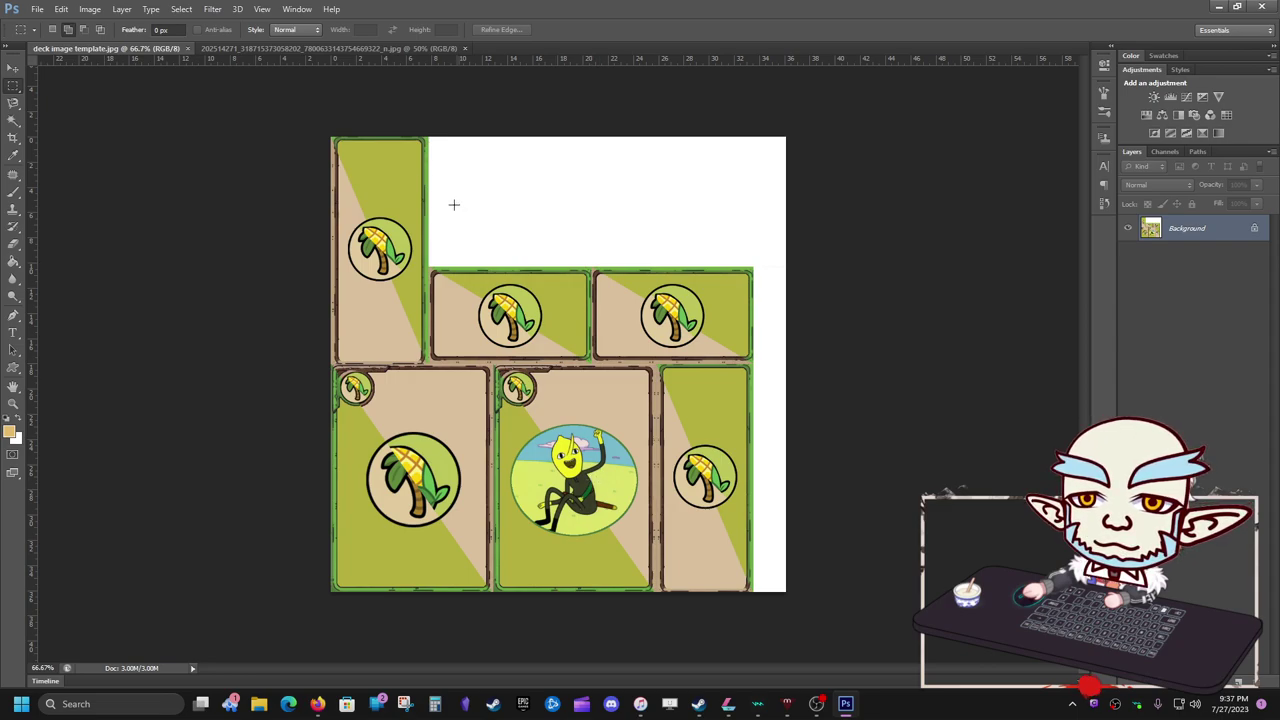
pyautogui.click(340, 48)
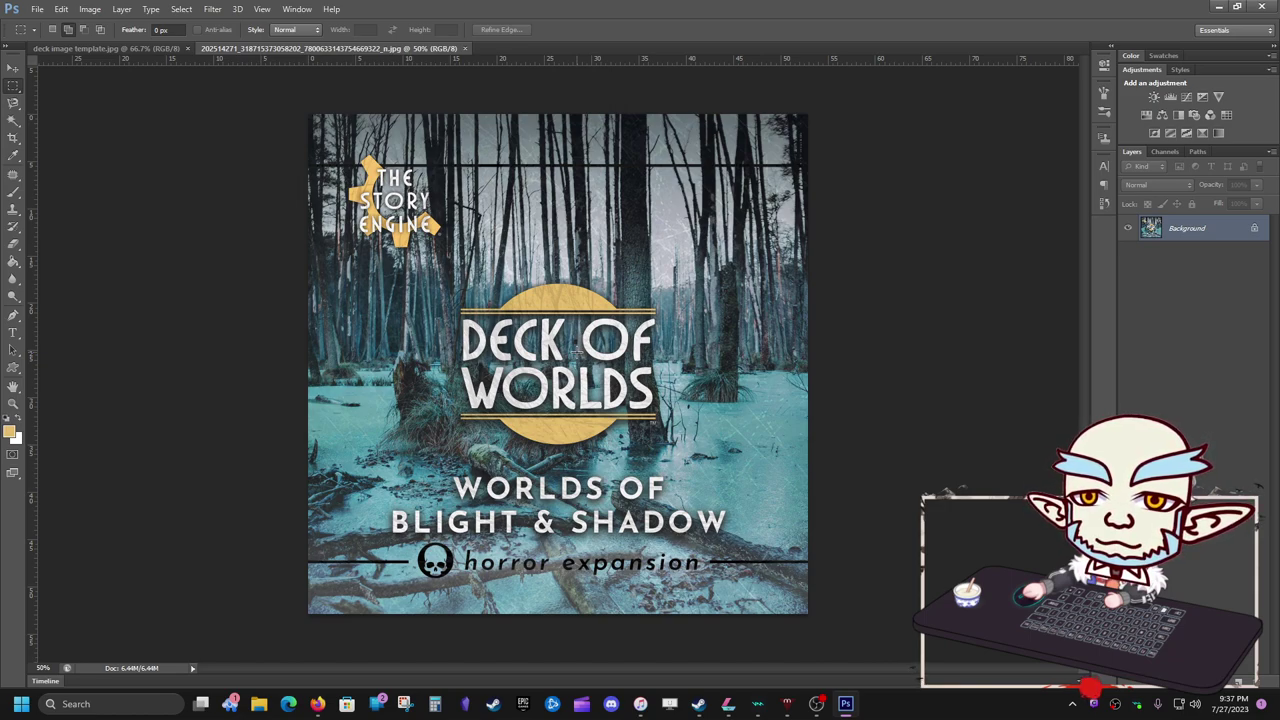
pyautogui.doubleClick(1186, 240)
pyautogui.press('Return')
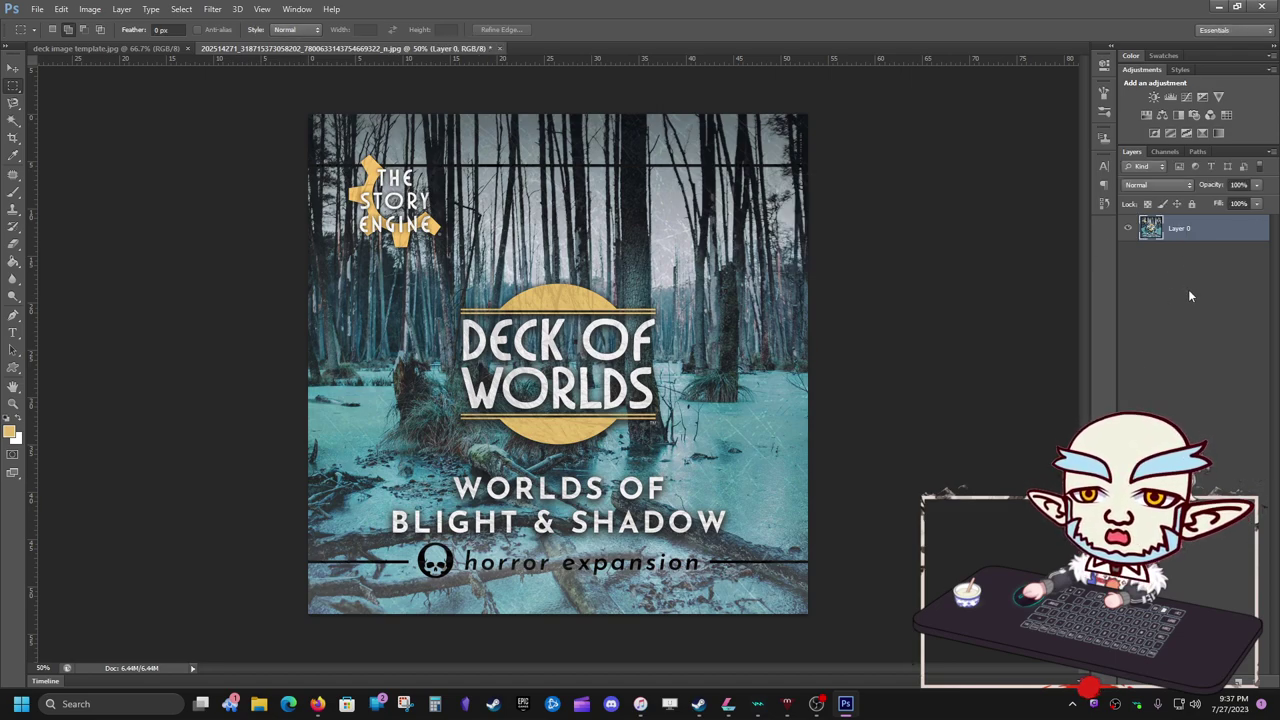